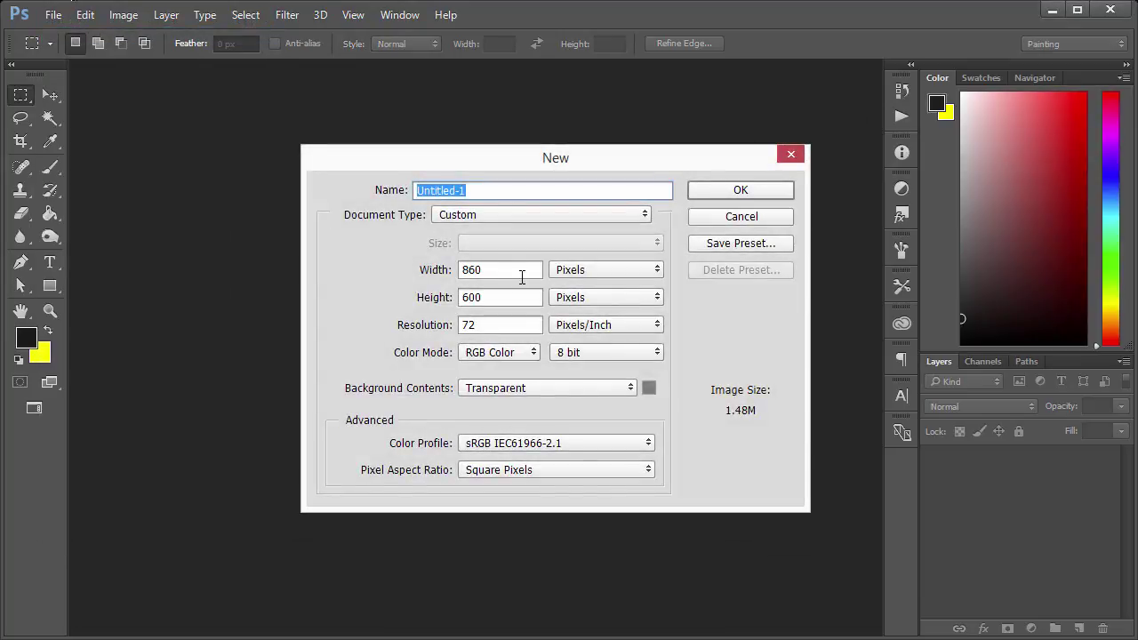
Step: Create a new 860 × 600 px document at 72 resolution
double_click(523, 273)
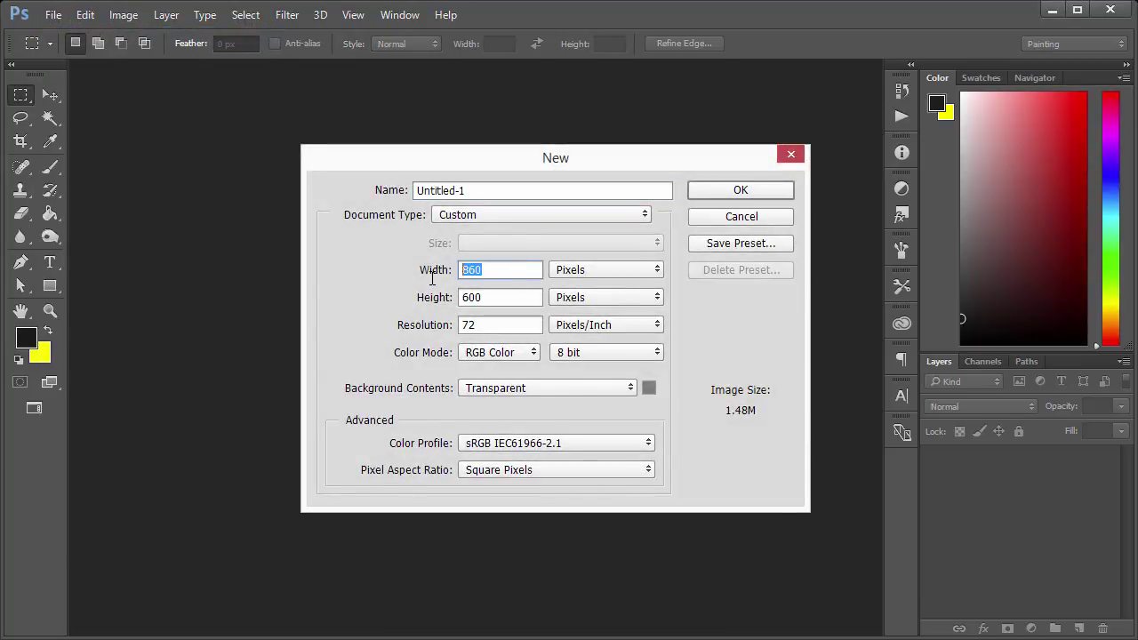
left_click(495, 297)
left_click_drag(496, 297, 451, 297)
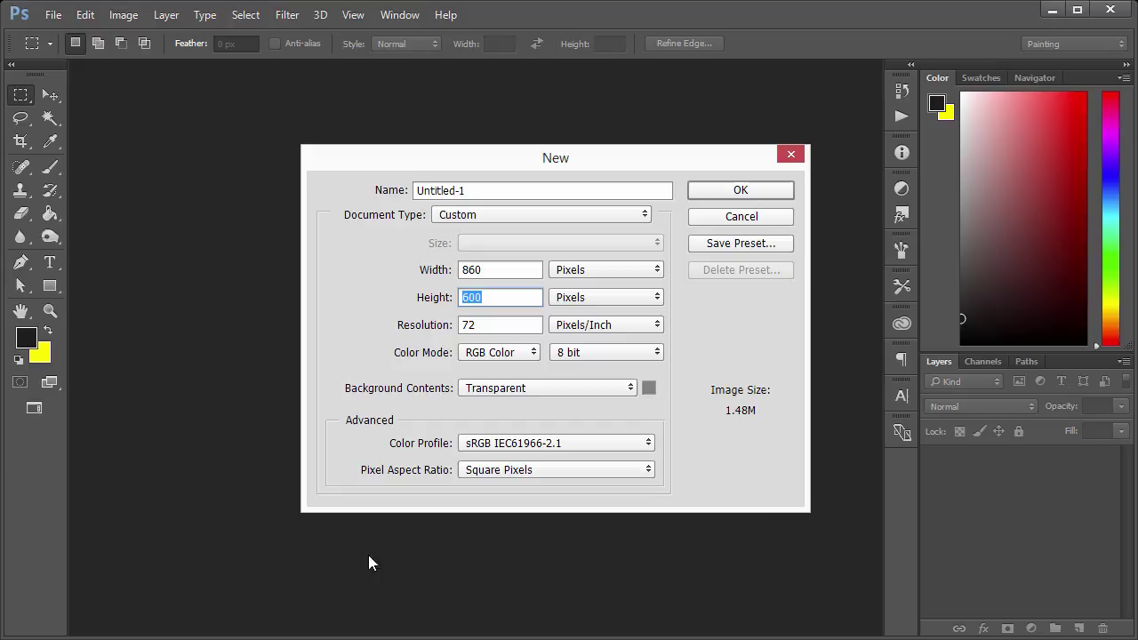
double_click(500, 325)
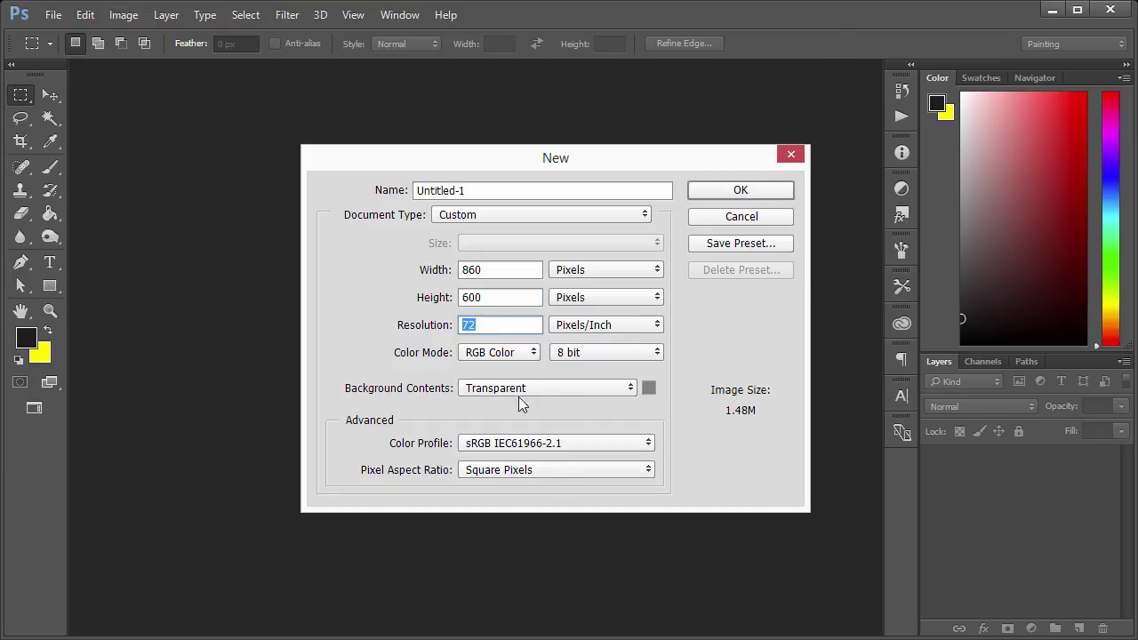
left_click(770, 188)
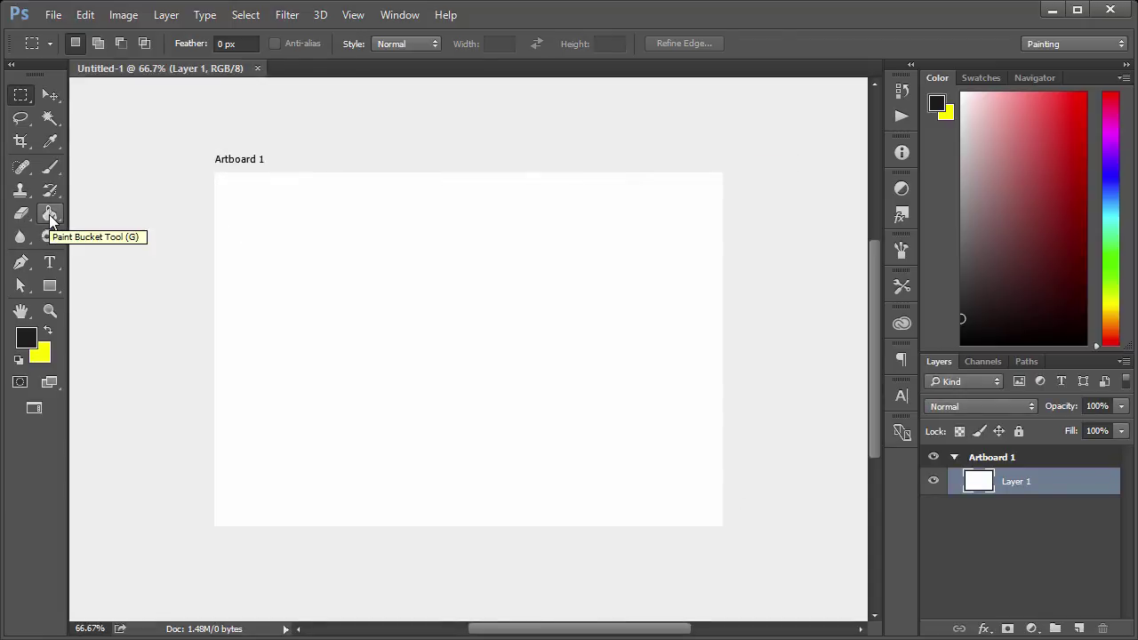
Step: Type the word 'Fantastic' on the artboard in dark blue Raleway Black
left_click(50, 262)
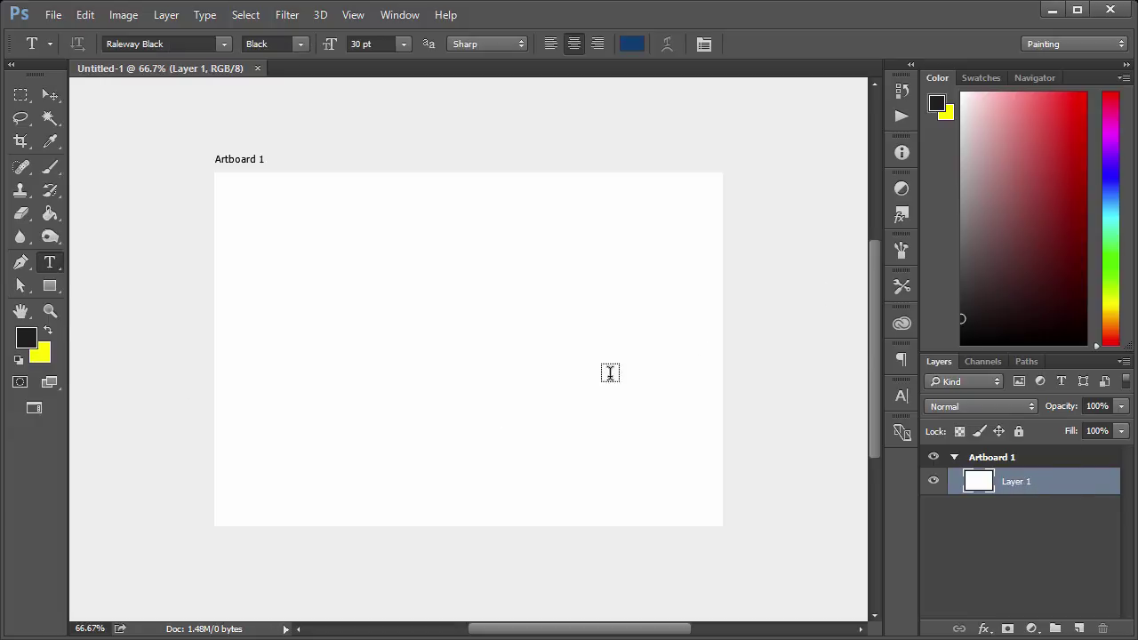
left_click(328, 338)
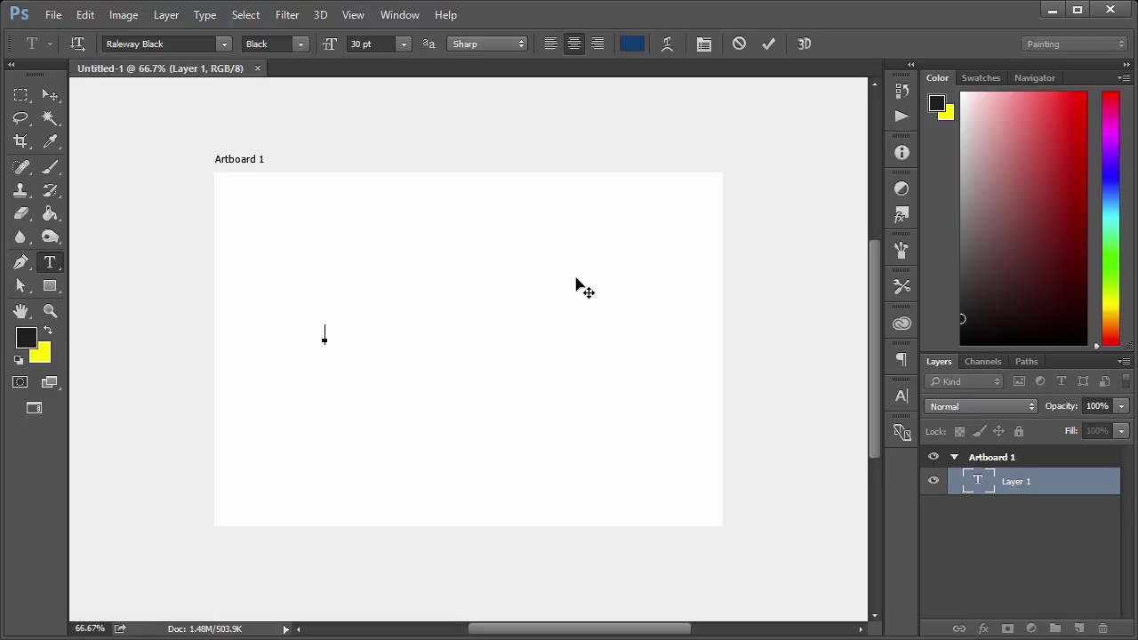
type("Fantastic")
left_click(50, 95)
Step: Scale 'Fantastic' up to about 130 pt with Free Transform and apply it
key("ctrl+t")
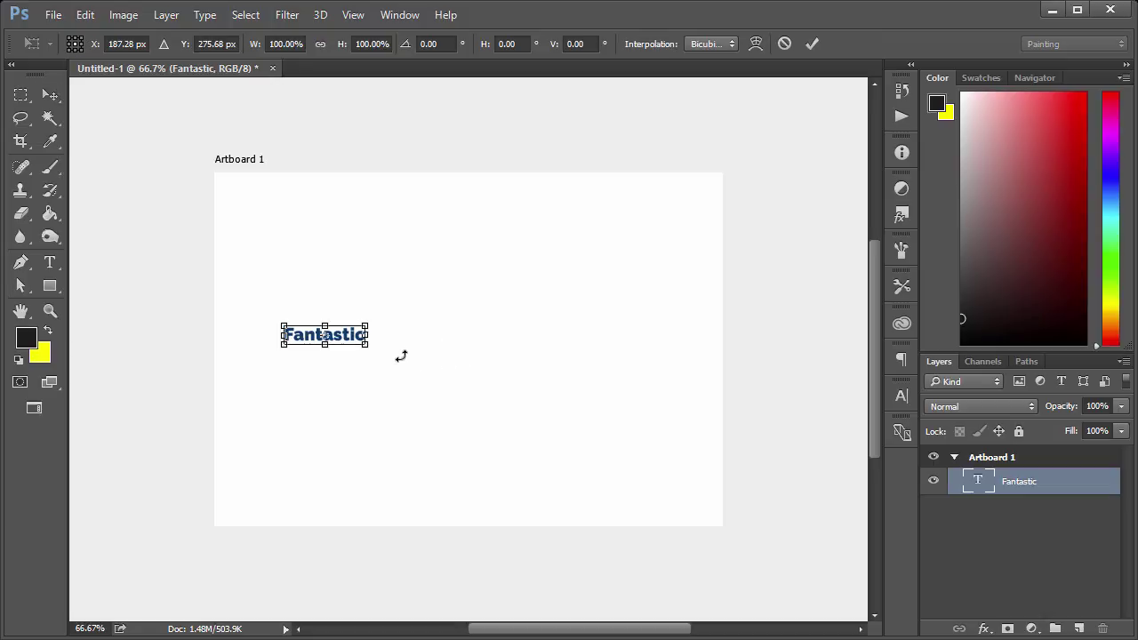
left_click_drag(368, 346, 632, 442)
left_click_drag(585, 389, 587, 347)
left_click(50, 95)
key("Return")
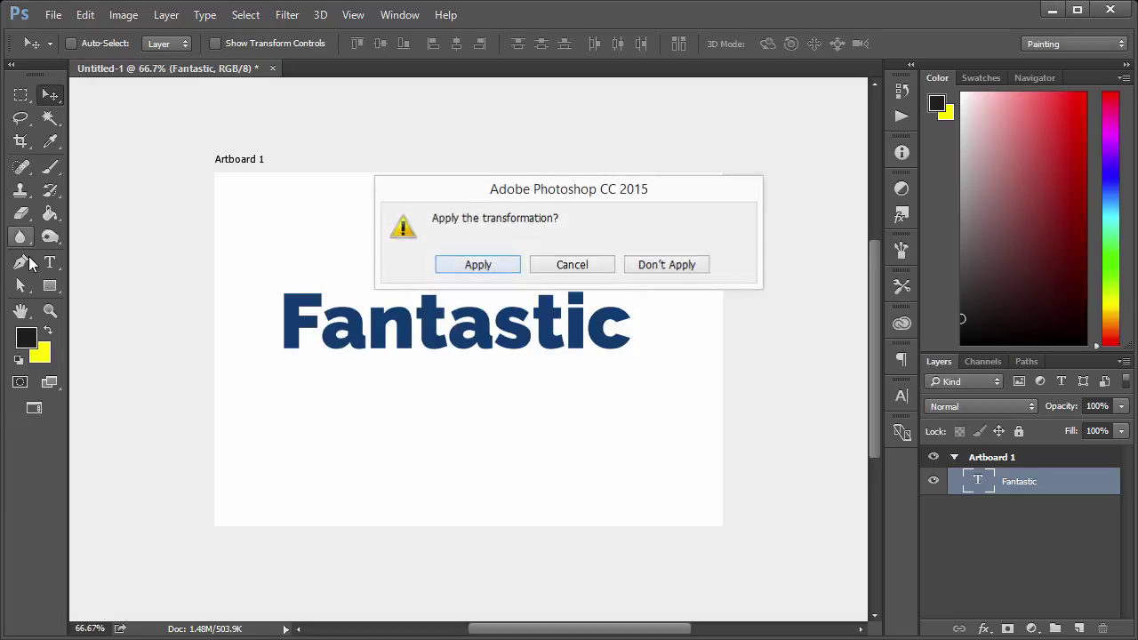
Step: Zoom to 100% and nudge 'Fantastic' slightly right and down
left_click(52, 310)
left_click(491, 343)
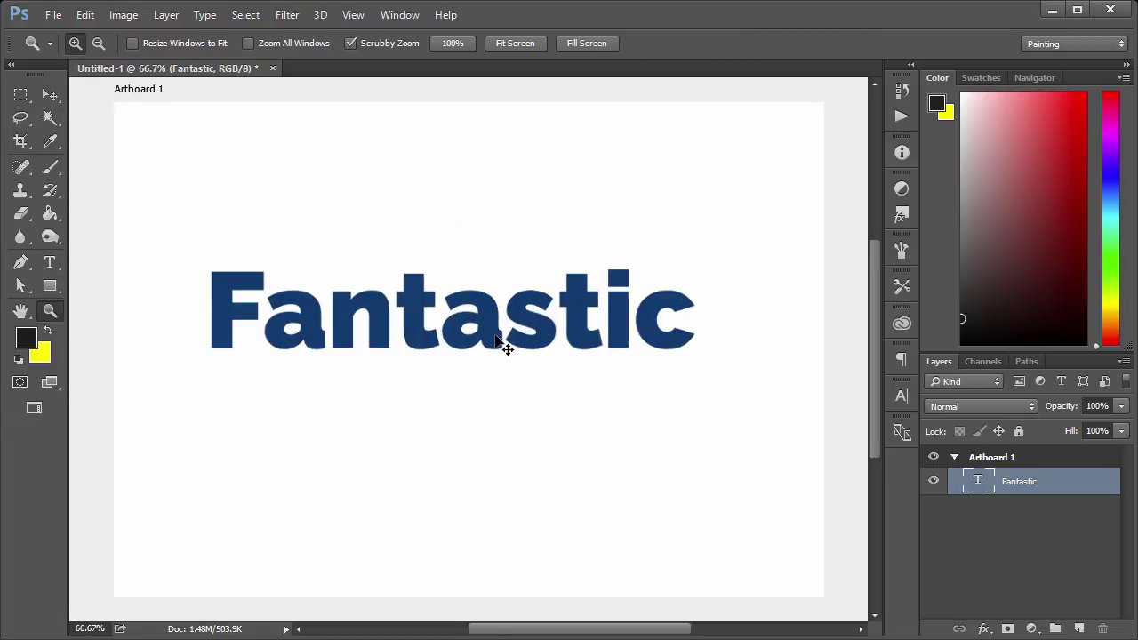
left_click(48, 95)
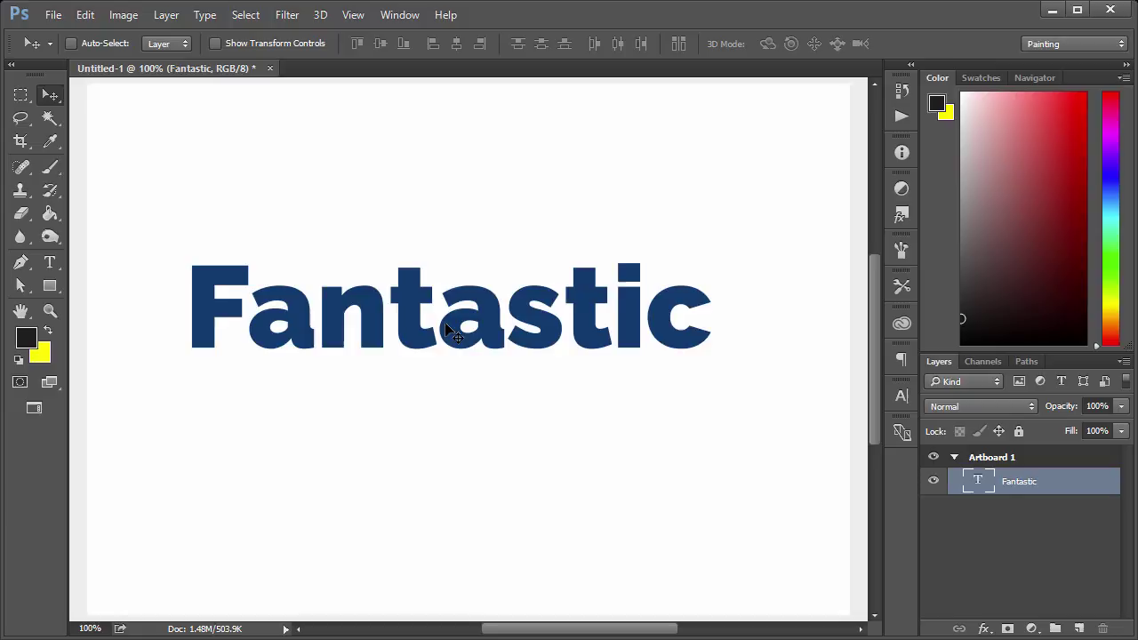
left_click_drag(446, 329, 460, 348)
left_click(51, 261)
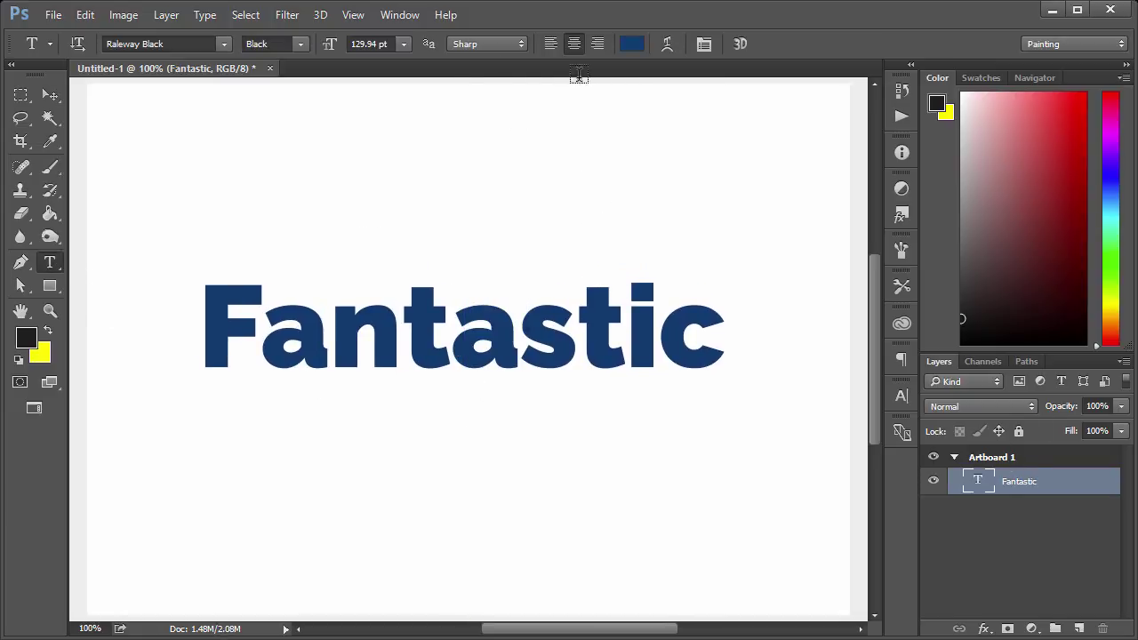
Step: Warp 'Fantastic' with the Flag style at a +16% bend
left_click(667, 44)
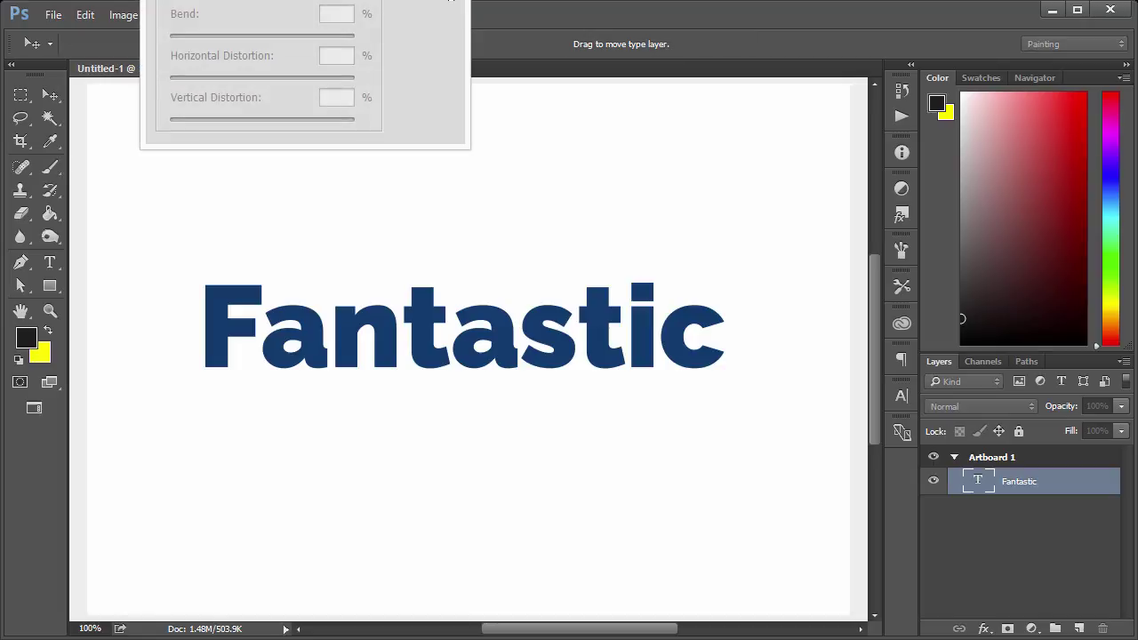
left_click(571, 158)
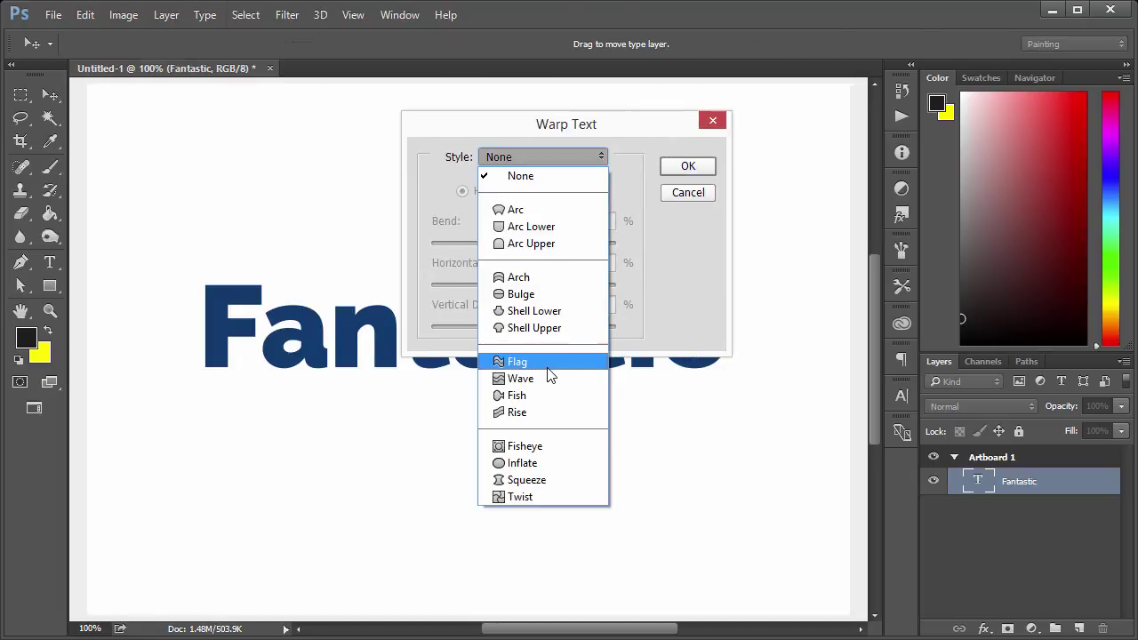
left_click(521, 361)
left_click(539, 242)
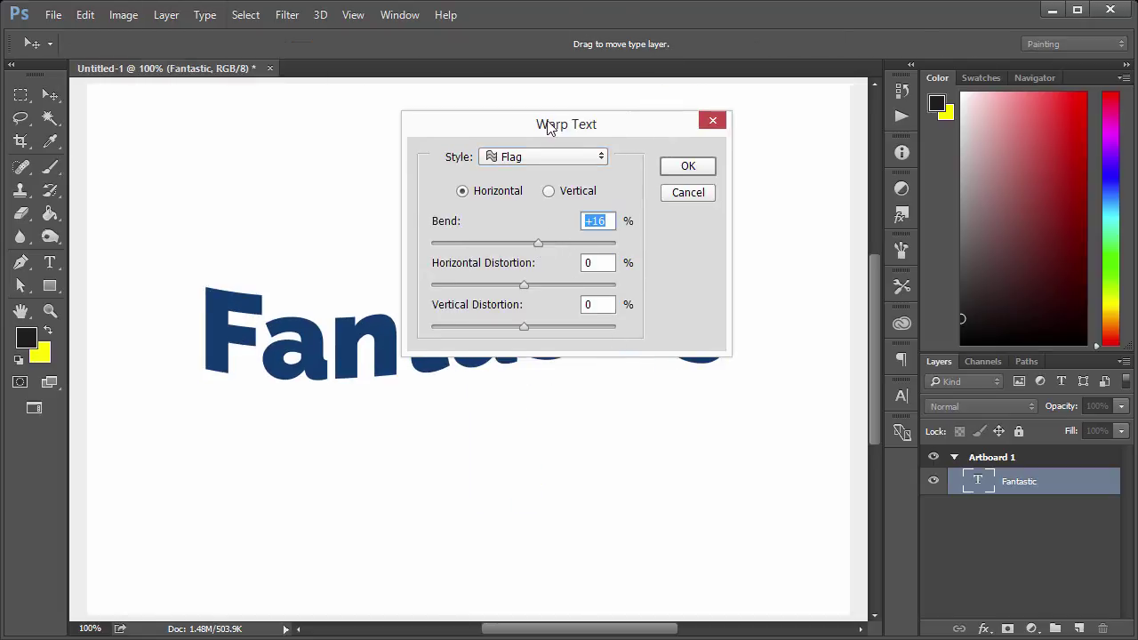
left_click_drag(549, 122, 708, 33)
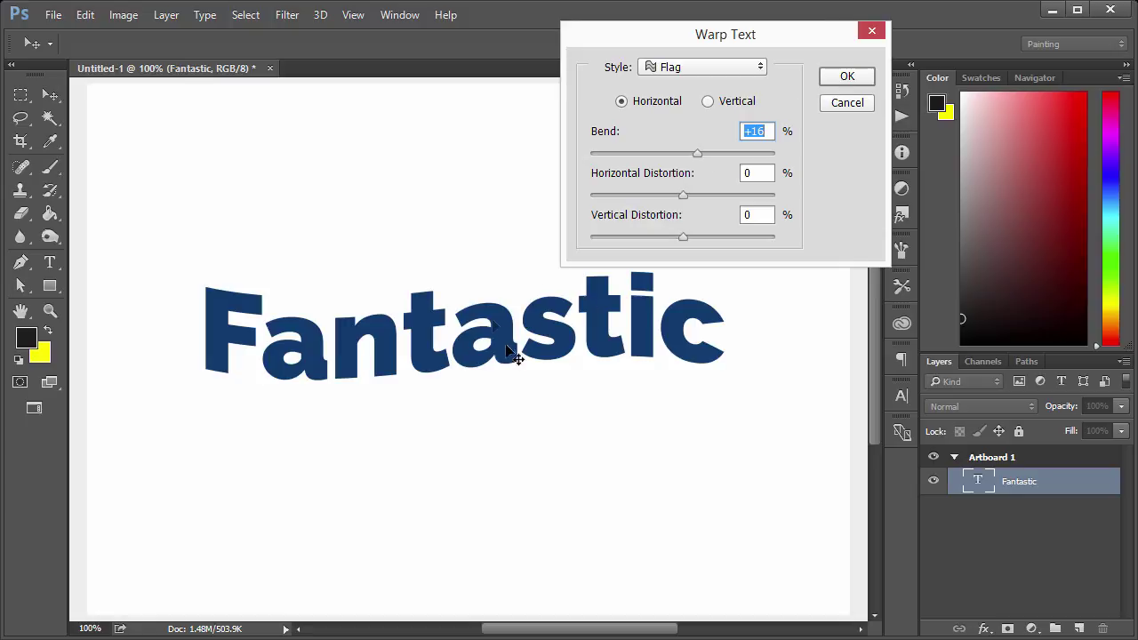
left_click(840, 79)
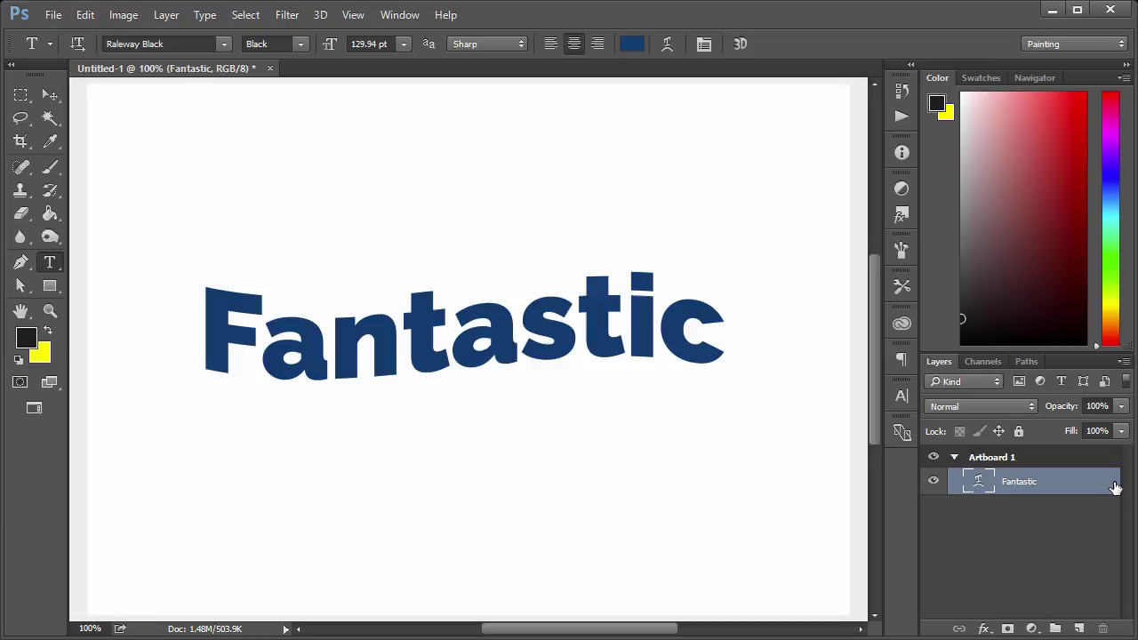
Step: Open the Layer Style dialog for the Fantastic layer and position it
double_click(1111, 486)
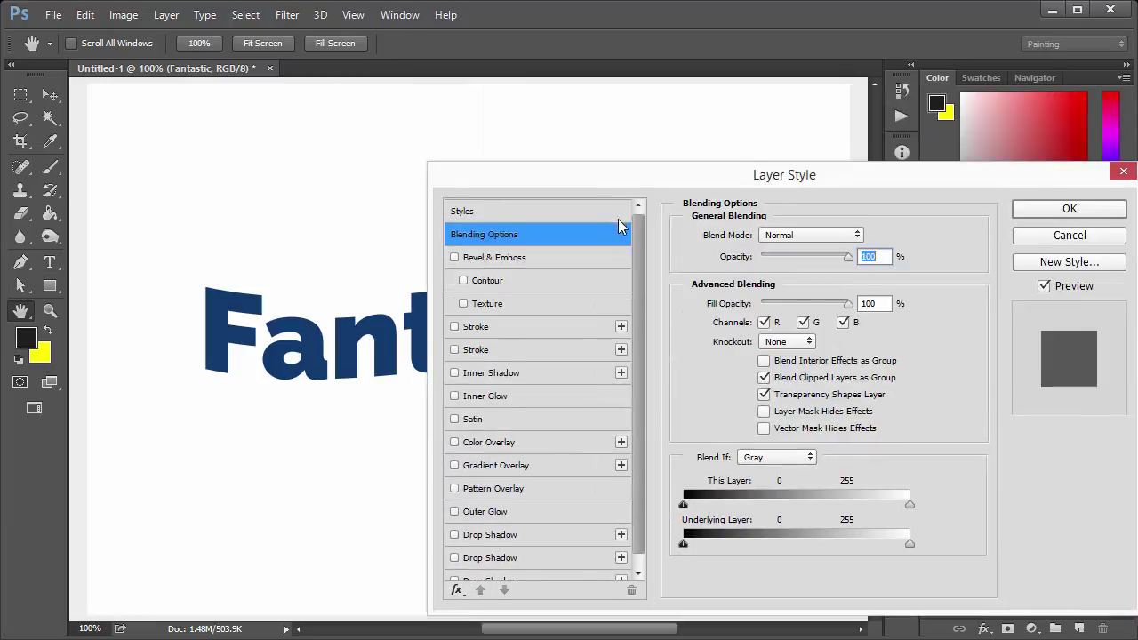
left_click_drag(618, 191, 573, 160)
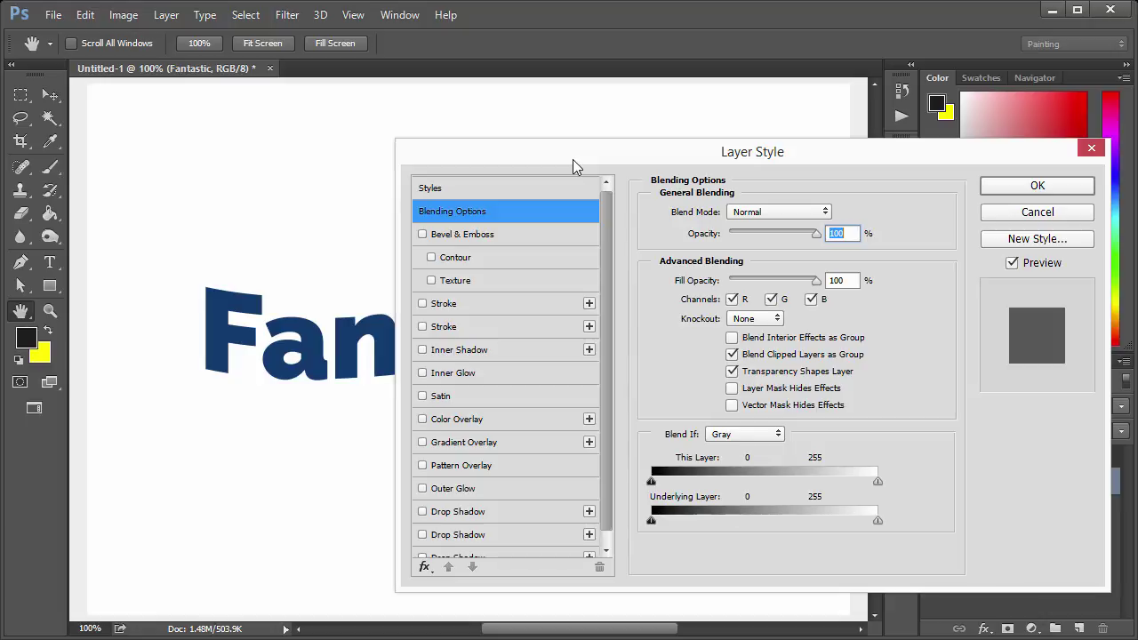
left_click_drag(573, 159, 627, 154)
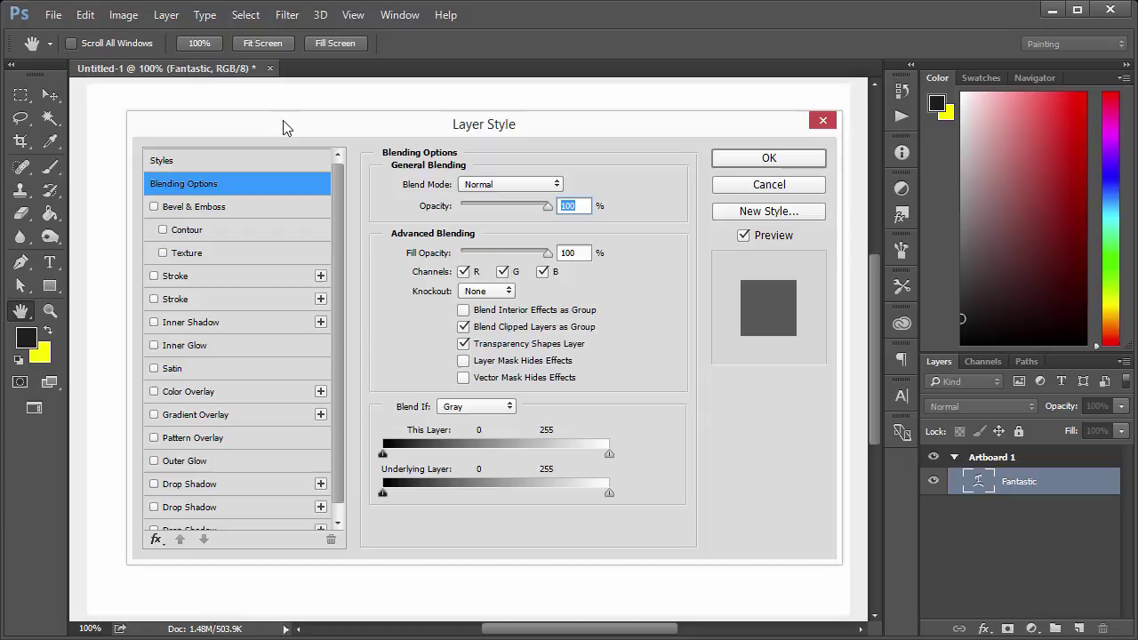
left_click_drag(304, 125, 550, 154)
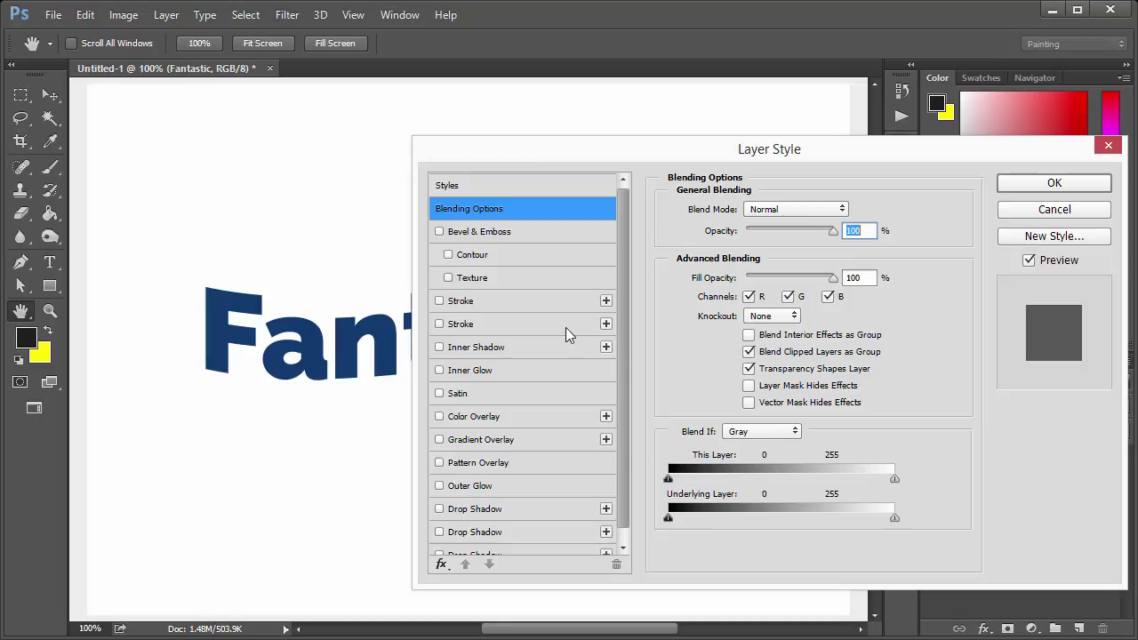
left_click_drag(628, 297, 624, 348)
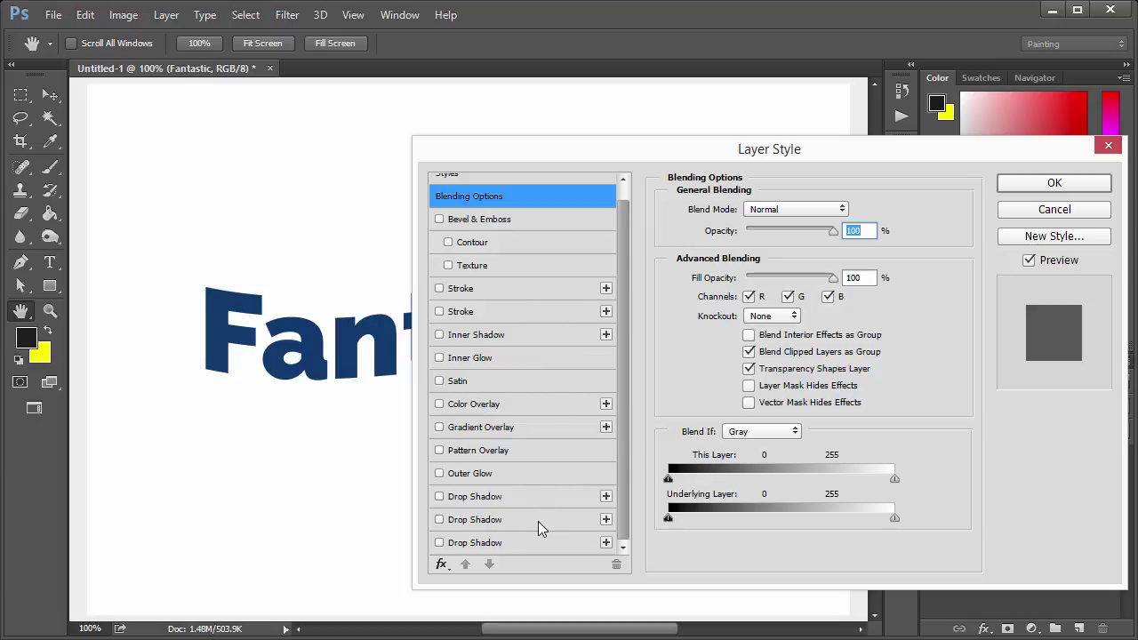
Step: Delete the extra Stroke entry and the two extra Drop Shadow entries
left_click(537, 312)
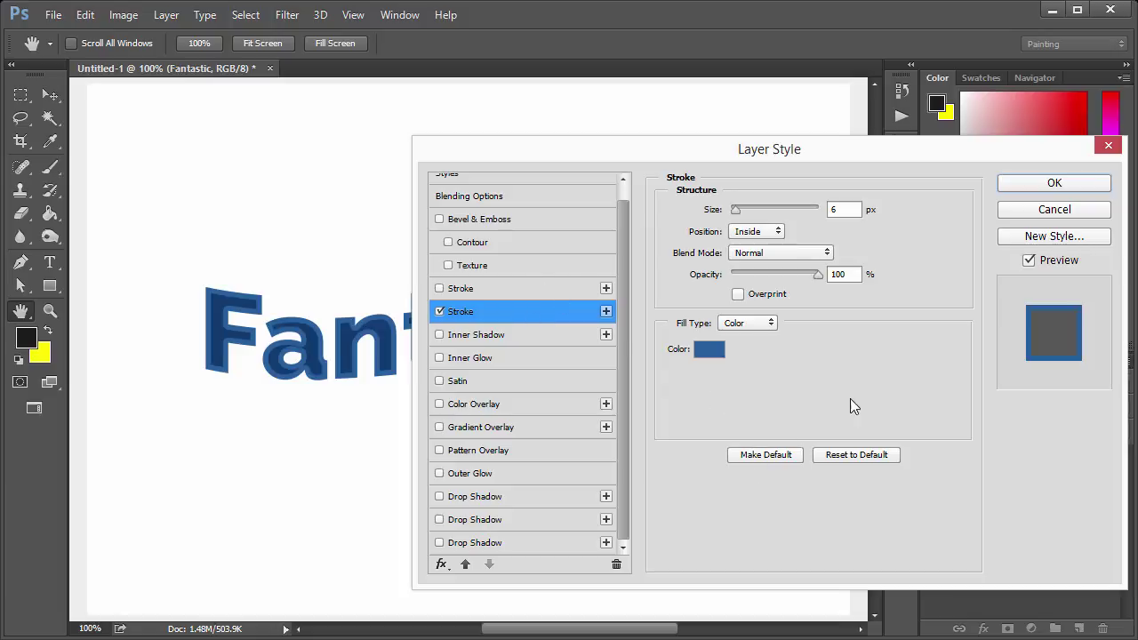
left_click(616, 564)
left_click(573, 524)
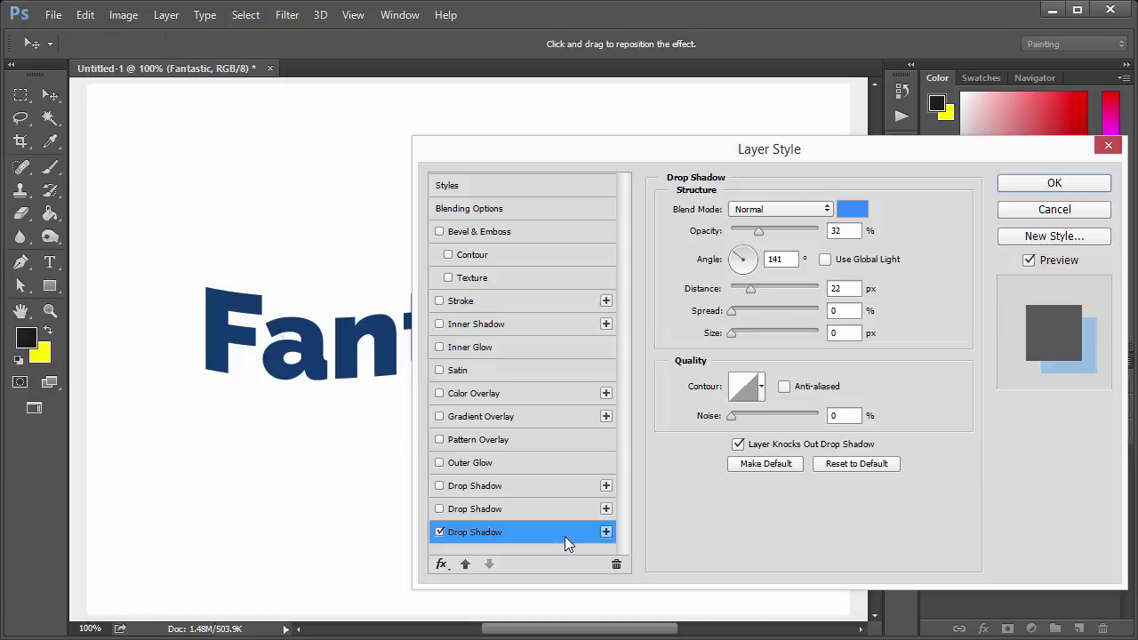
left_click(616, 564)
left_click(616, 562)
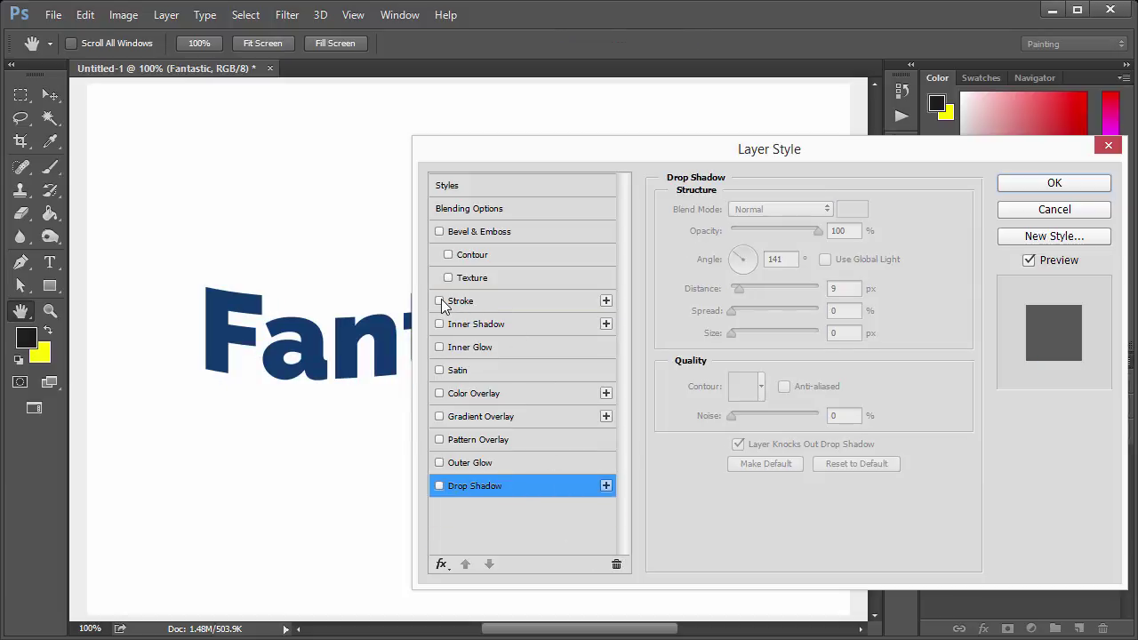
left_click(441, 485)
left_click_drag(558, 160, 600, 42)
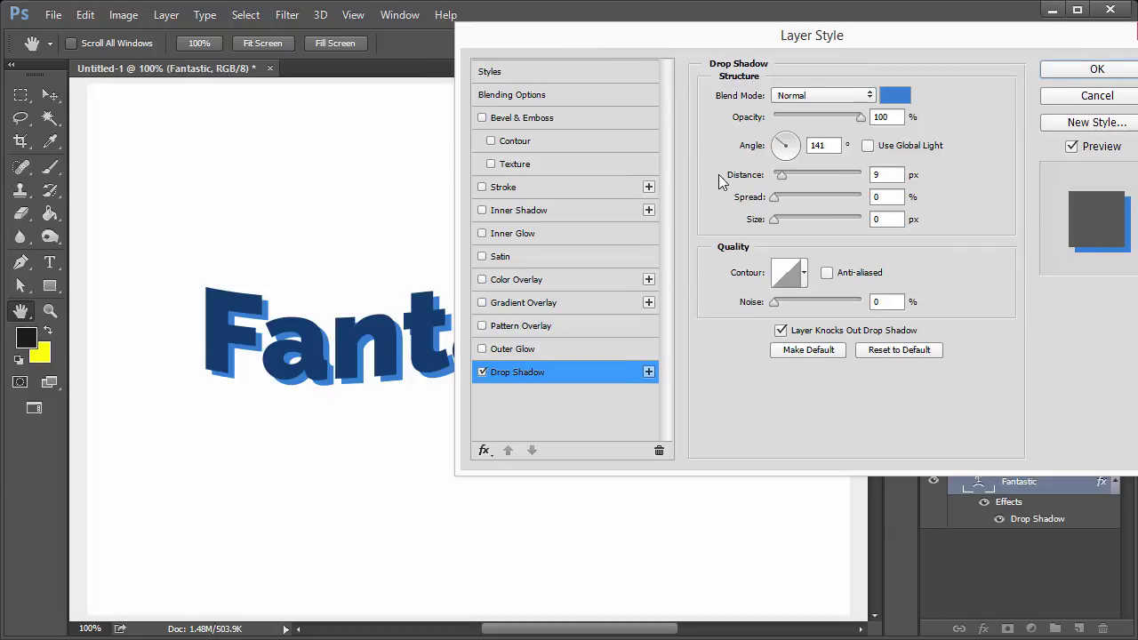
left_click(1070, 73)
left_click_drag(550, 633, 583, 635)
scroll(572, 513, "up", 5)
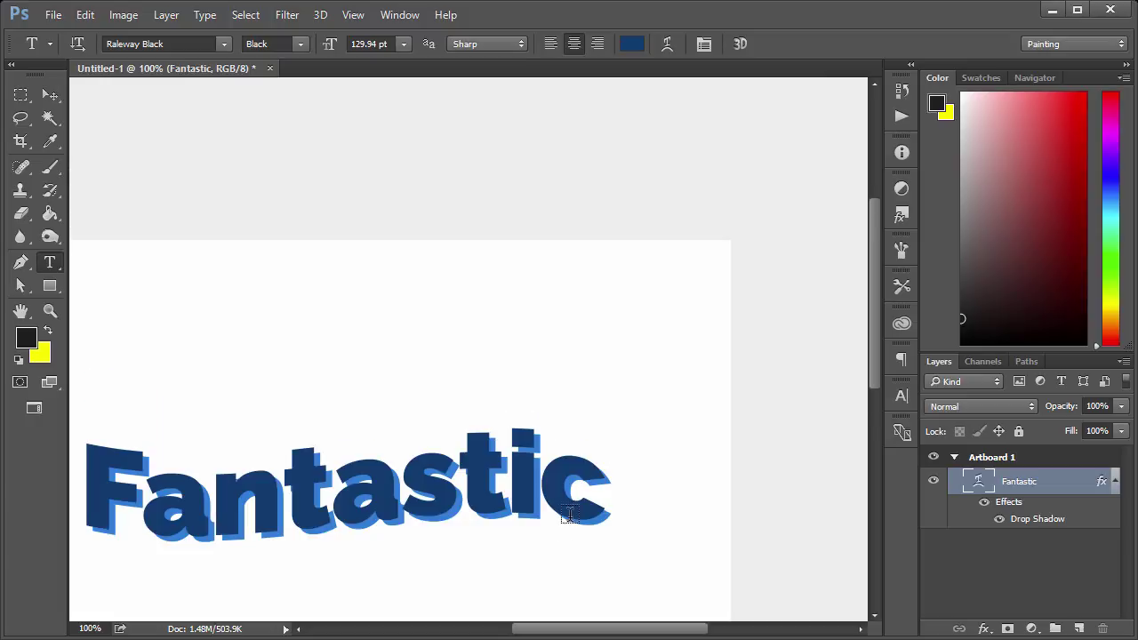
scroll(570, 515, "up", 1)
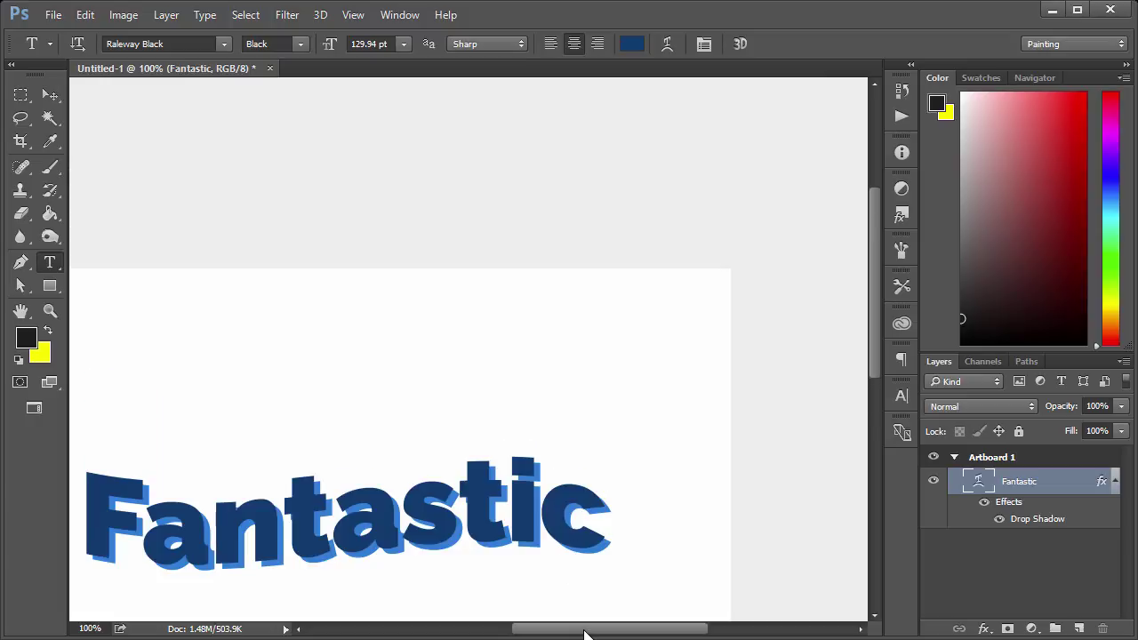
Step: Open the Drop Shadow settings and try a light blue shadow with slightly lower opacity
double_click(1052, 523)
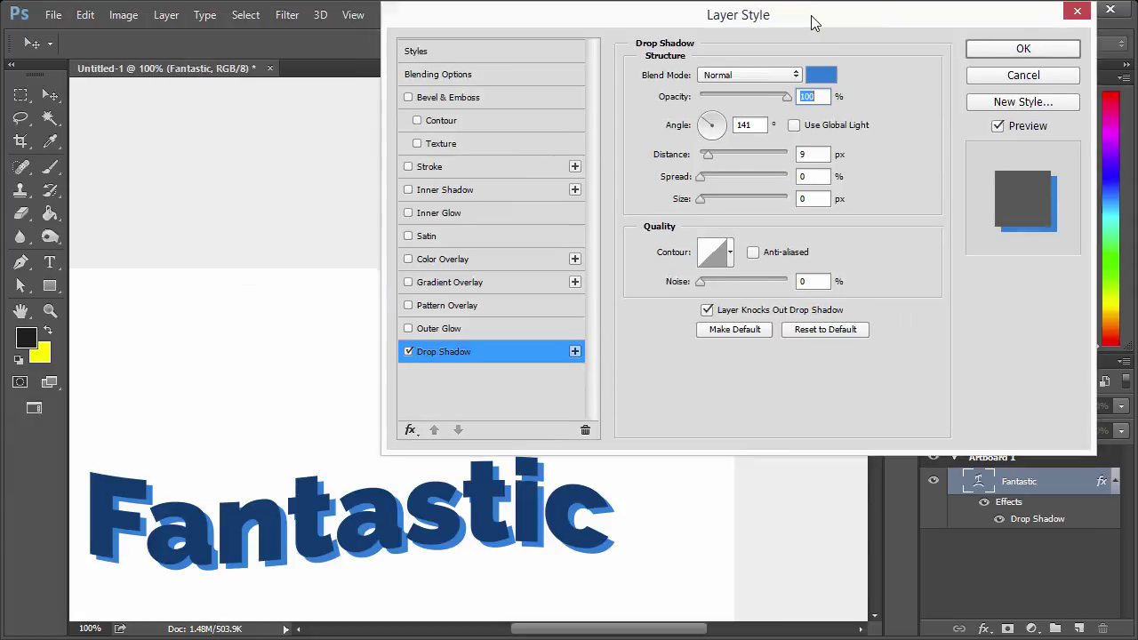
left_click_drag(811, 22, 823, 20)
left_click(843, 80)
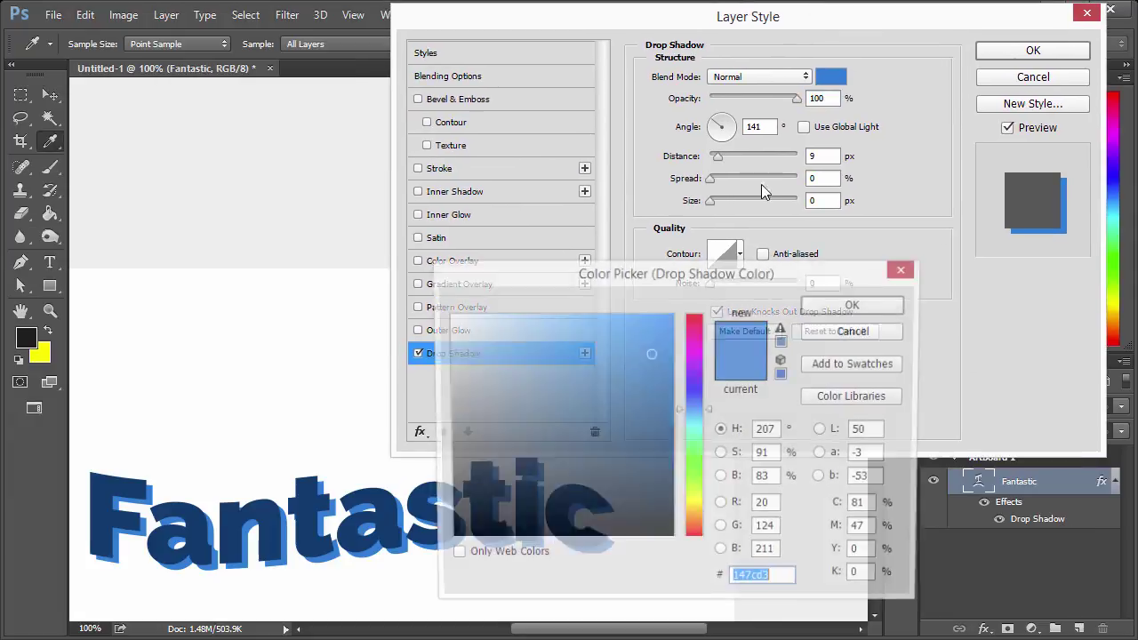
left_click_drag(635, 317, 490, 316)
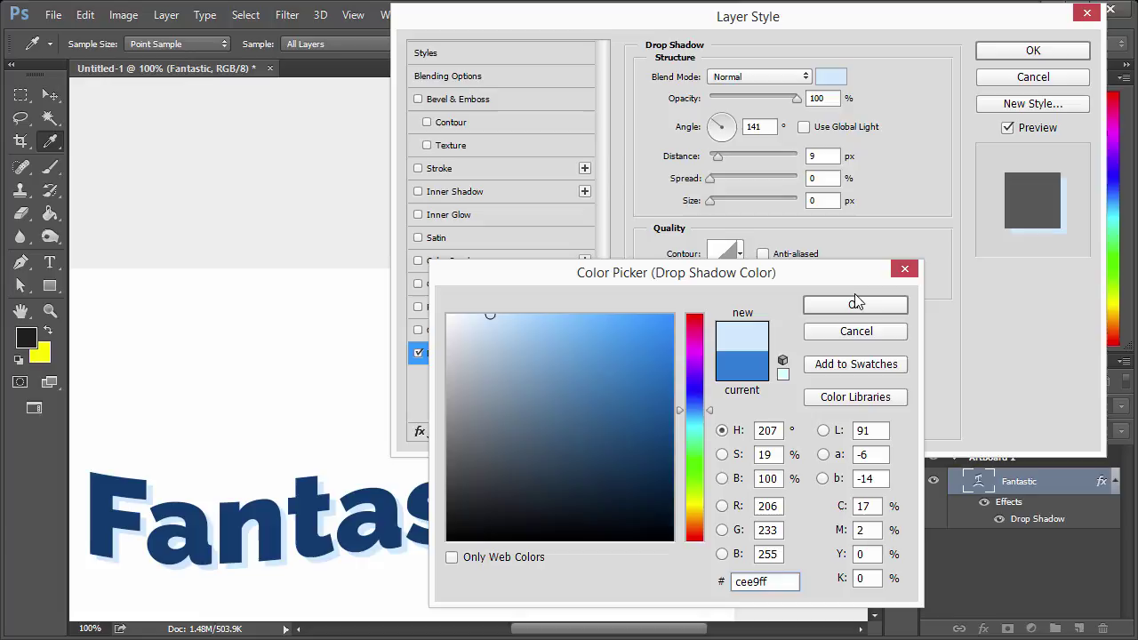
left_click(835, 303)
left_click_drag(790, 99, 800, 99)
Step: Set the first drop shadow to white at 7 px distance
left_click(830, 76)
type("0089fb")
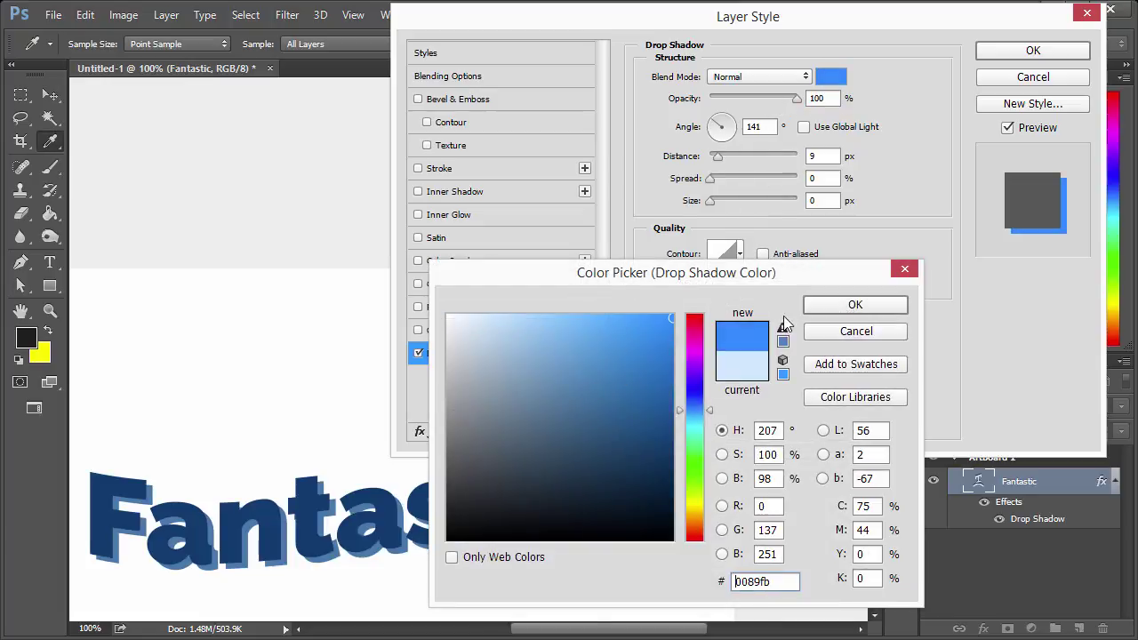
key("Return")
mouse_move(717, 157)
left_mouse_down()
mouse_move(729, 157)
mouse_move(718, 163)
left_mouse_up()
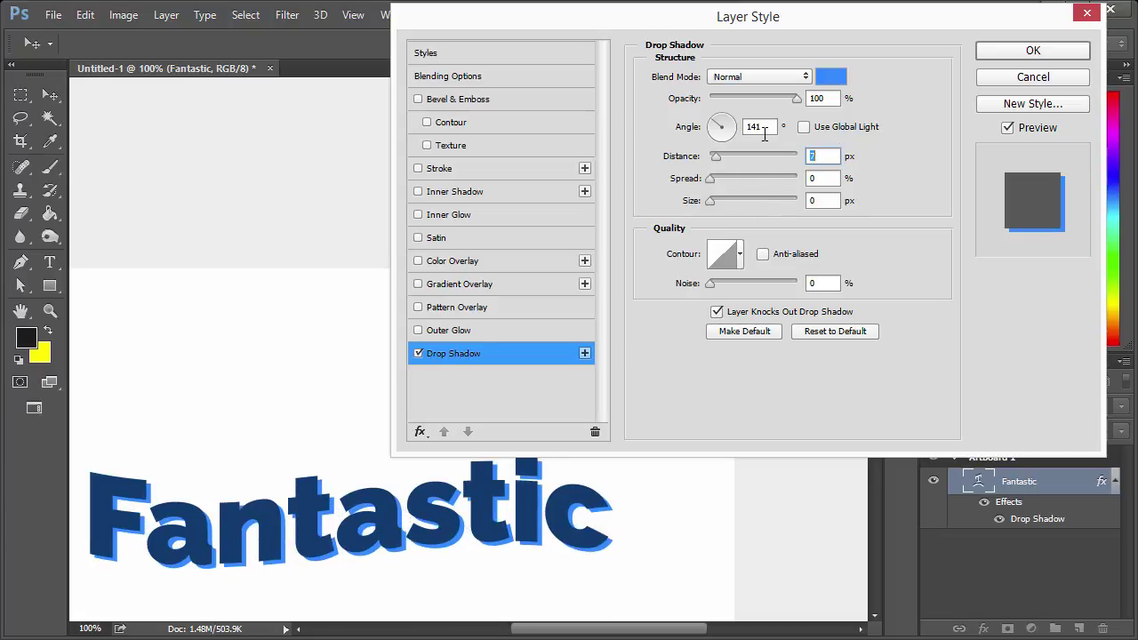
left_click(831, 76)
left_click_drag(555, 347, 448, 315)
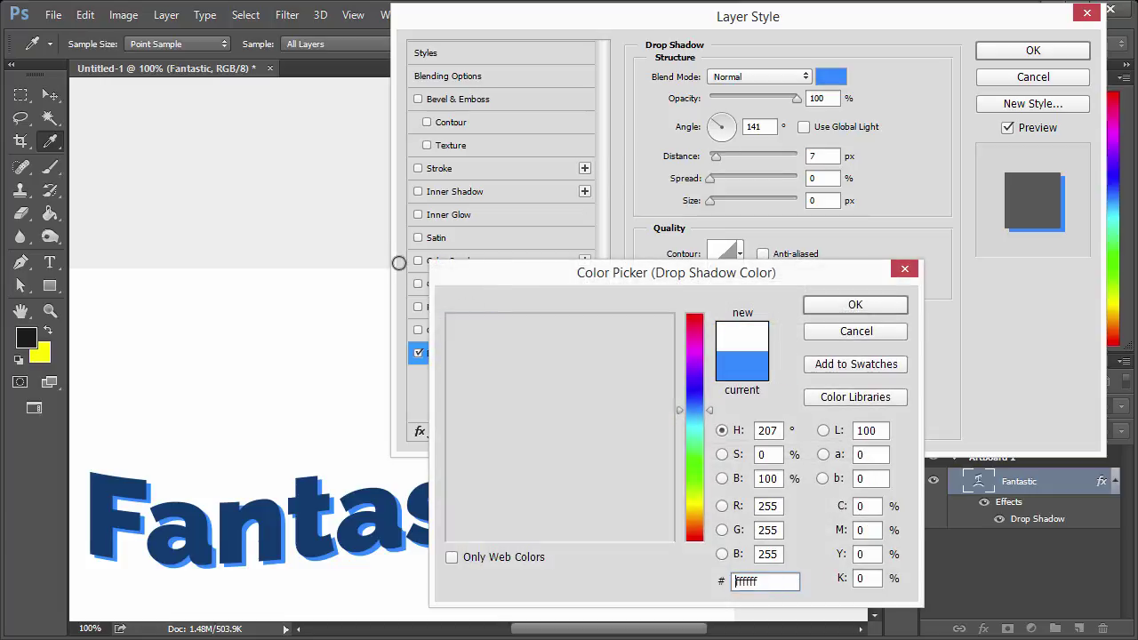
left_click(836, 302)
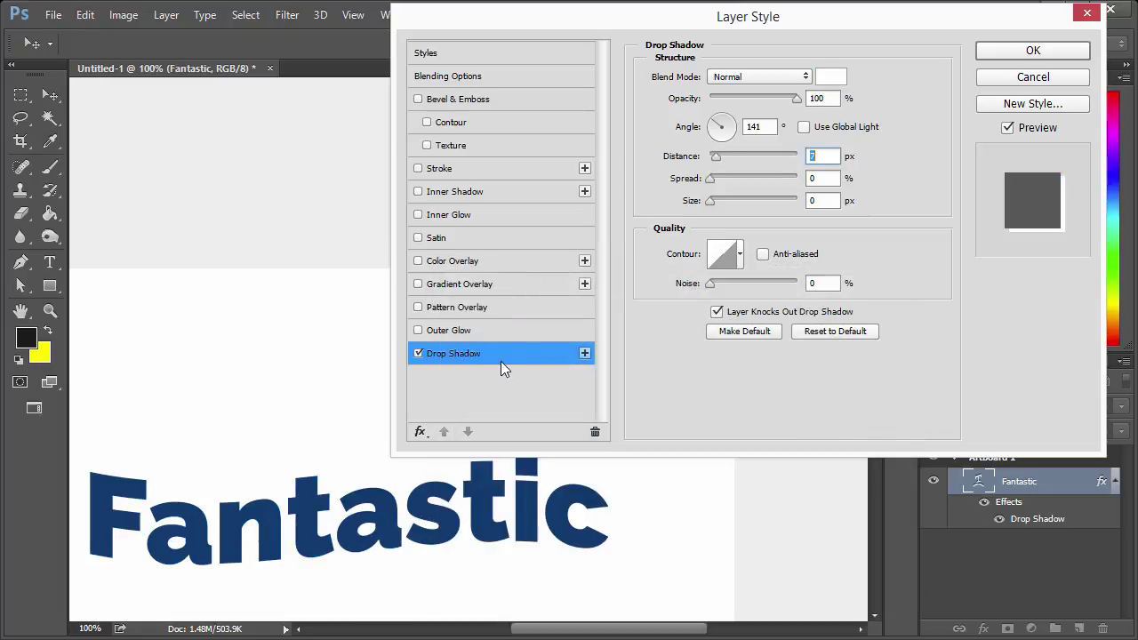
Step: Add a second drop shadow in the text's dark blue at 10 px
left_click(585, 354)
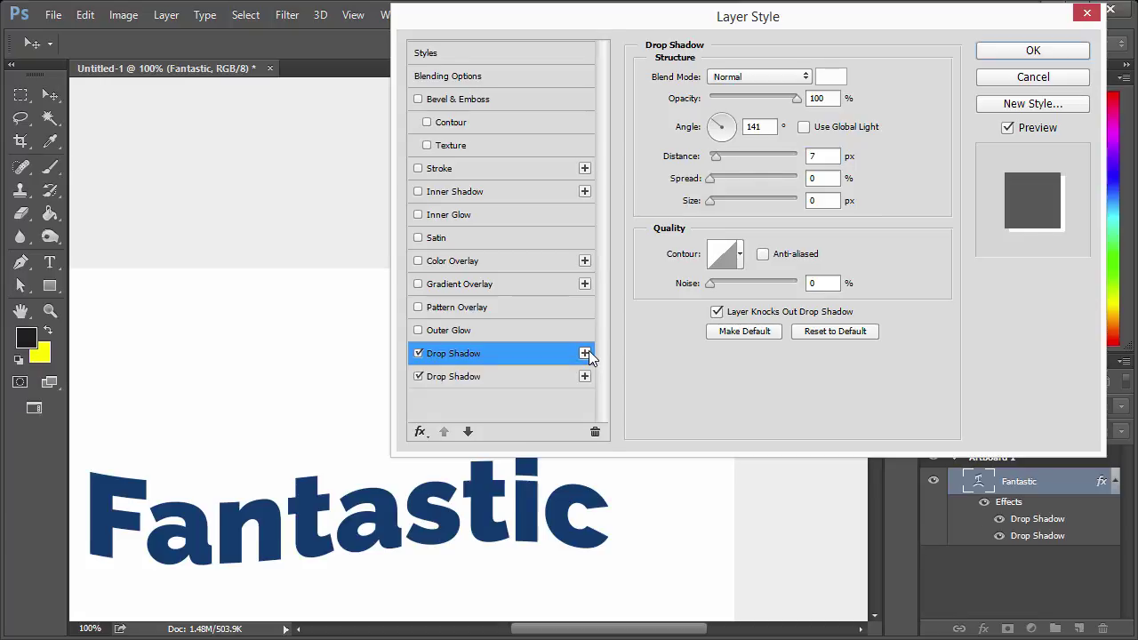
left_click(547, 377)
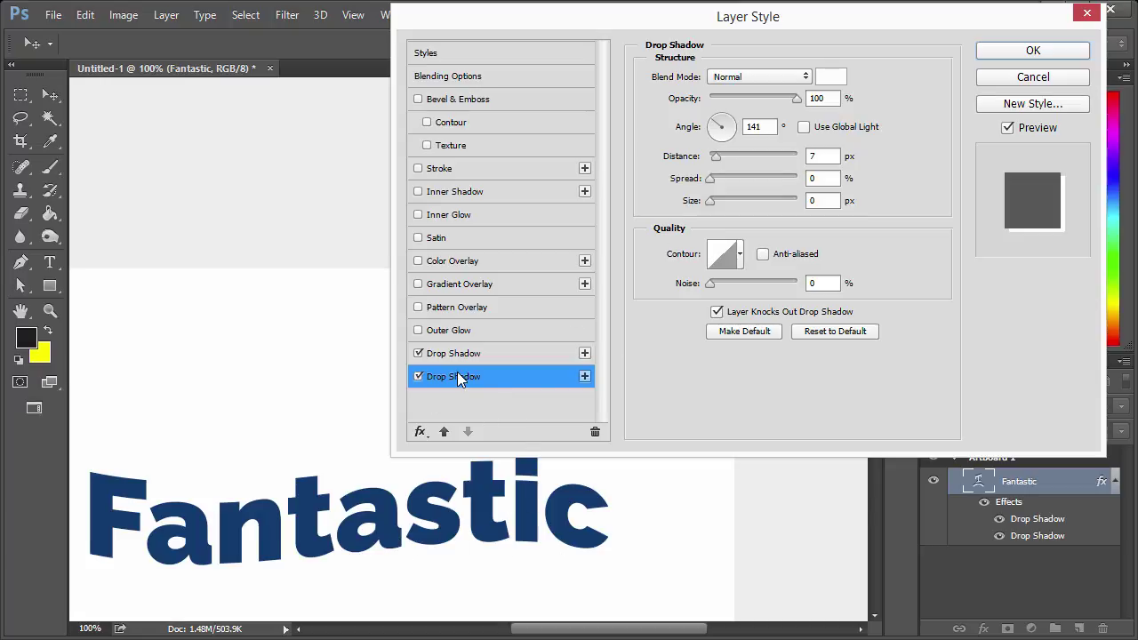
left_click(830, 76)
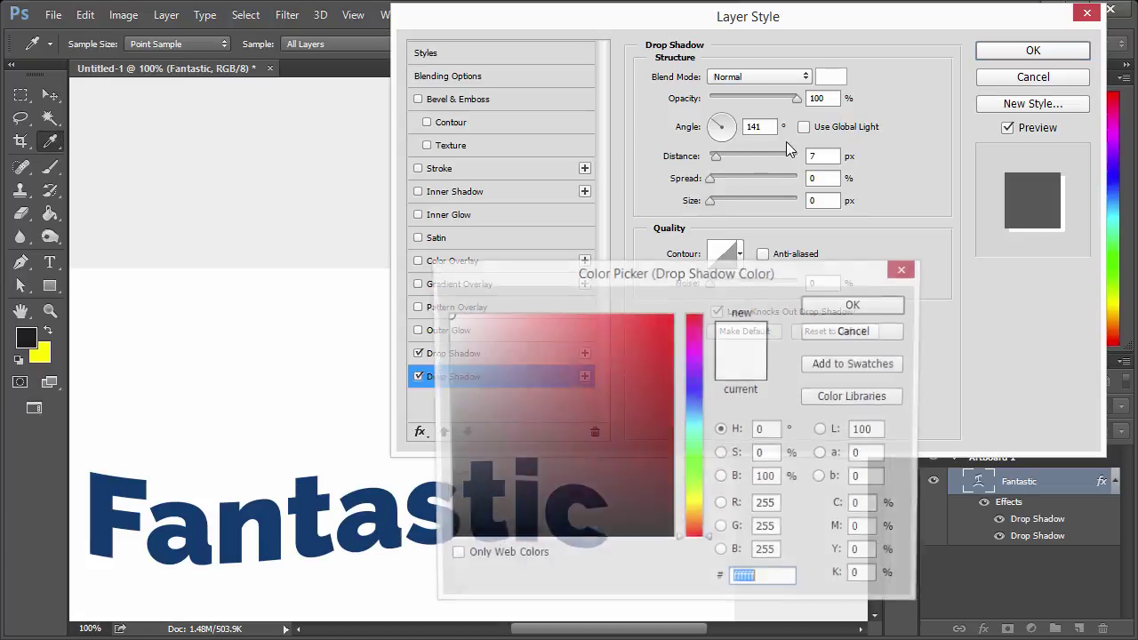
left_click(381, 499)
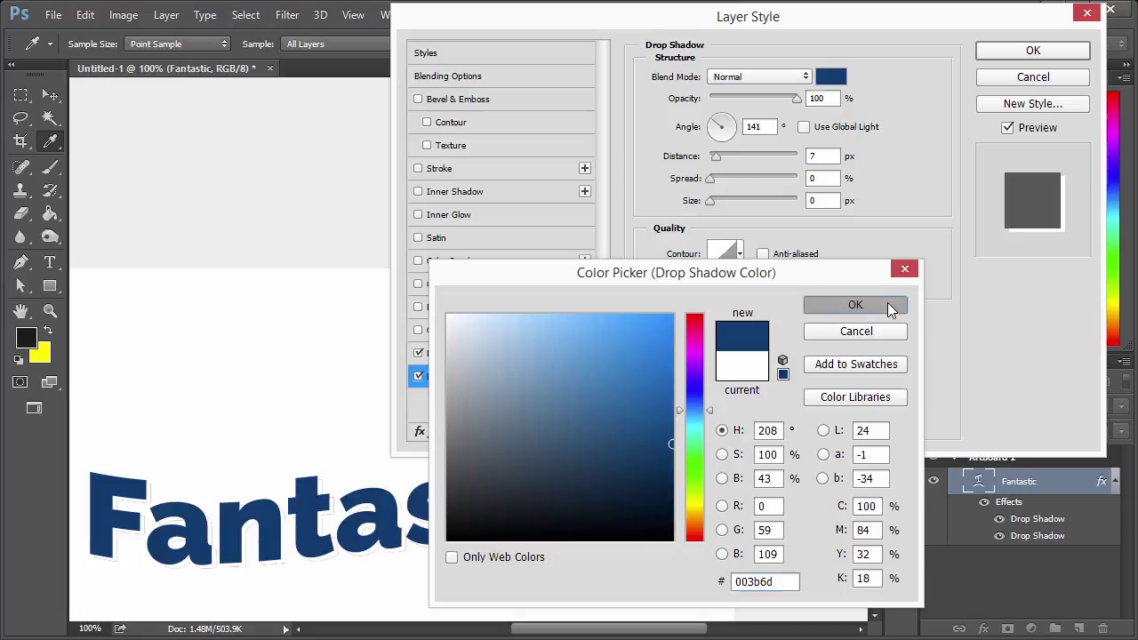
left_click(855, 304)
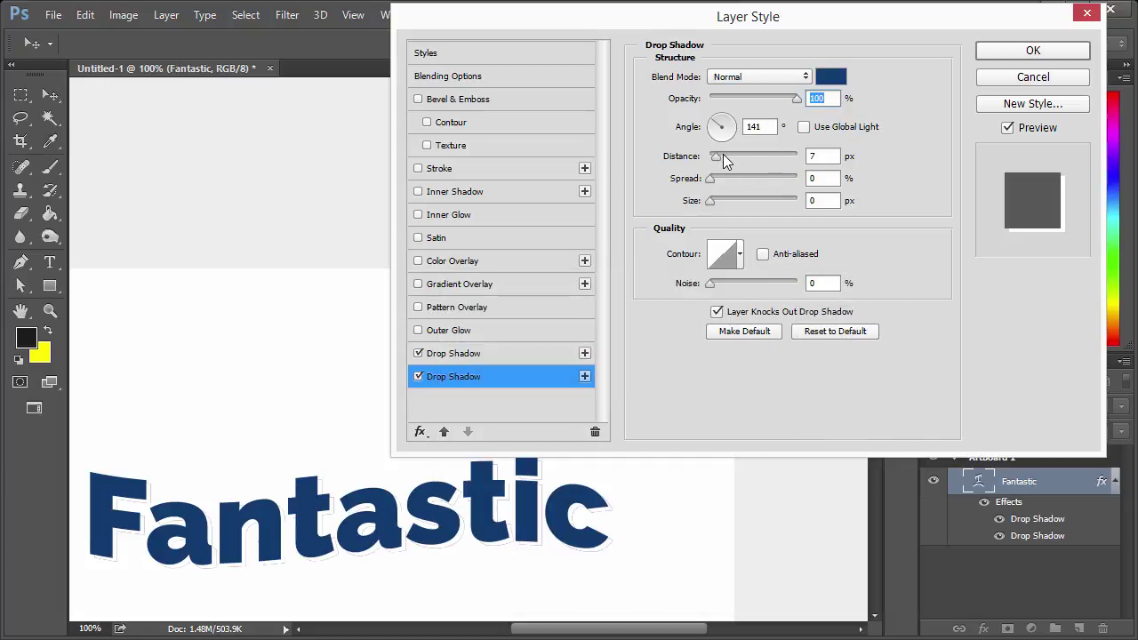
left_click_drag(724, 157, 720, 157)
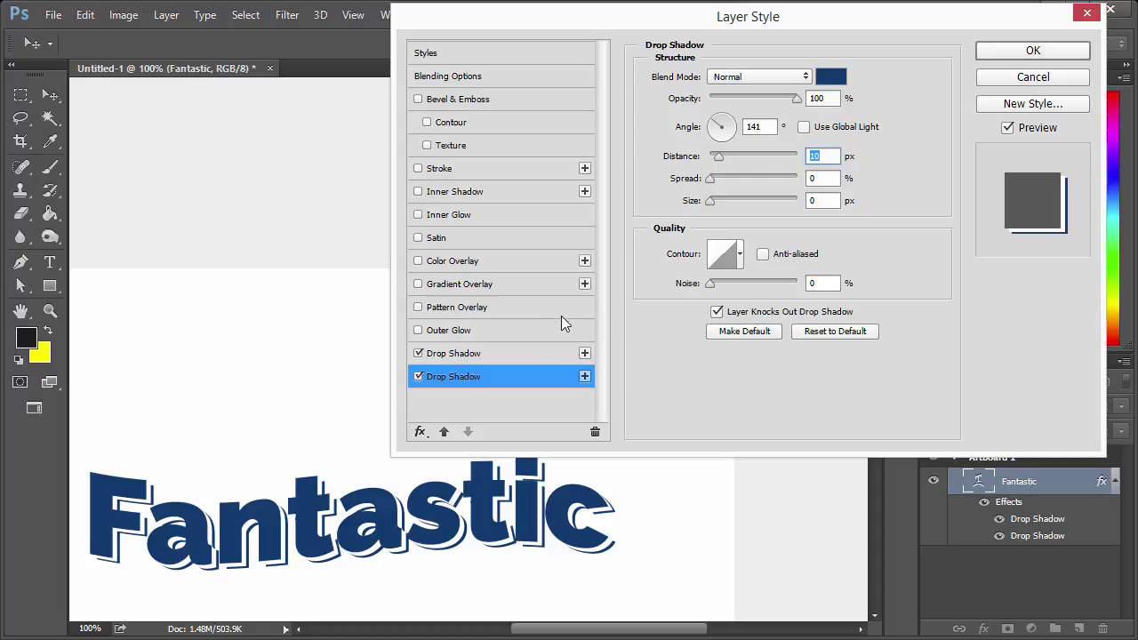
Step: Set the second shadow's distance to 14 px and its colour to lighter blue #2c8fe3
left_click(541, 356)
left_click(555, 378)
type("14")
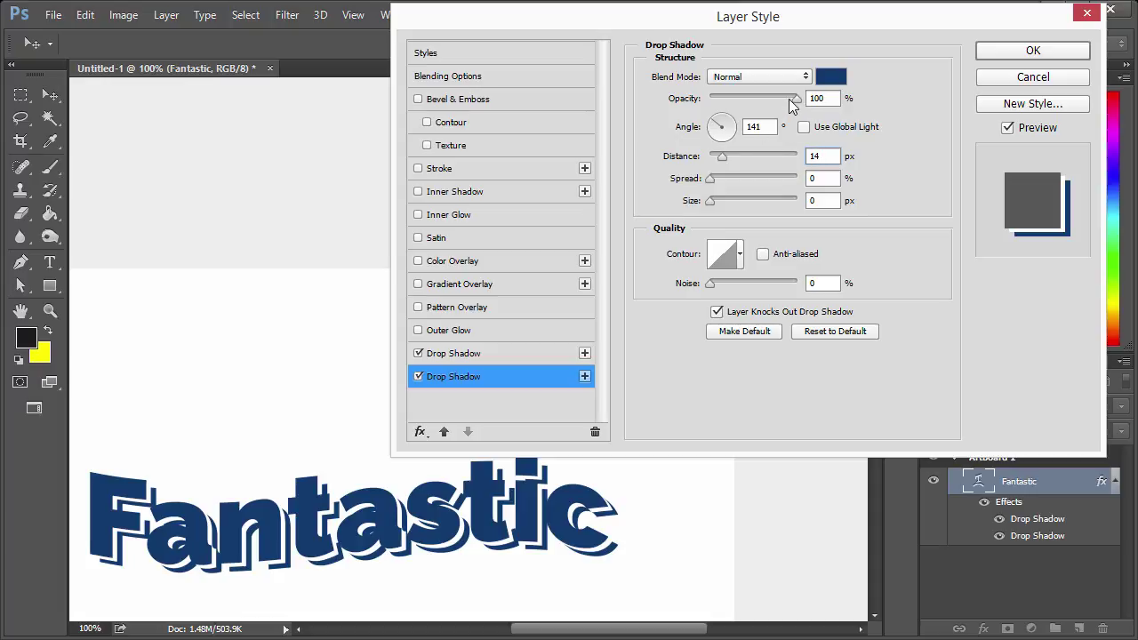
mouse_move(788, 98)
left_mouse_down()
mouse_move(766, 98)
mouse_move(797, 98)
left_mouse_up()
left_click(831, 76)
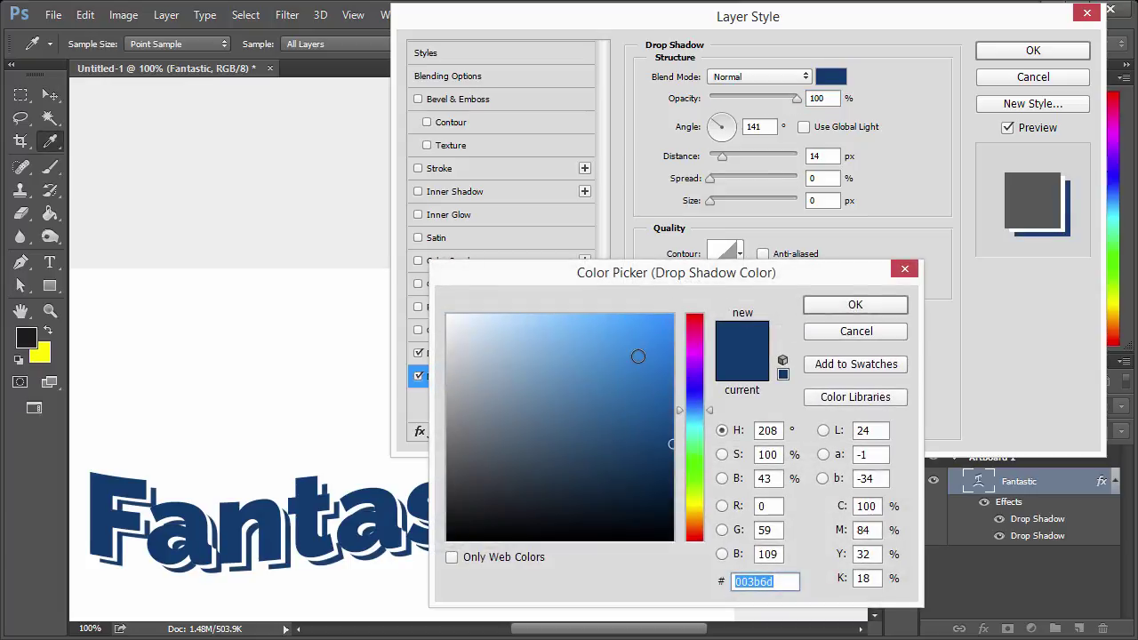
left_click(615, 353)
left_click_drag(615, 353, 630, 339)
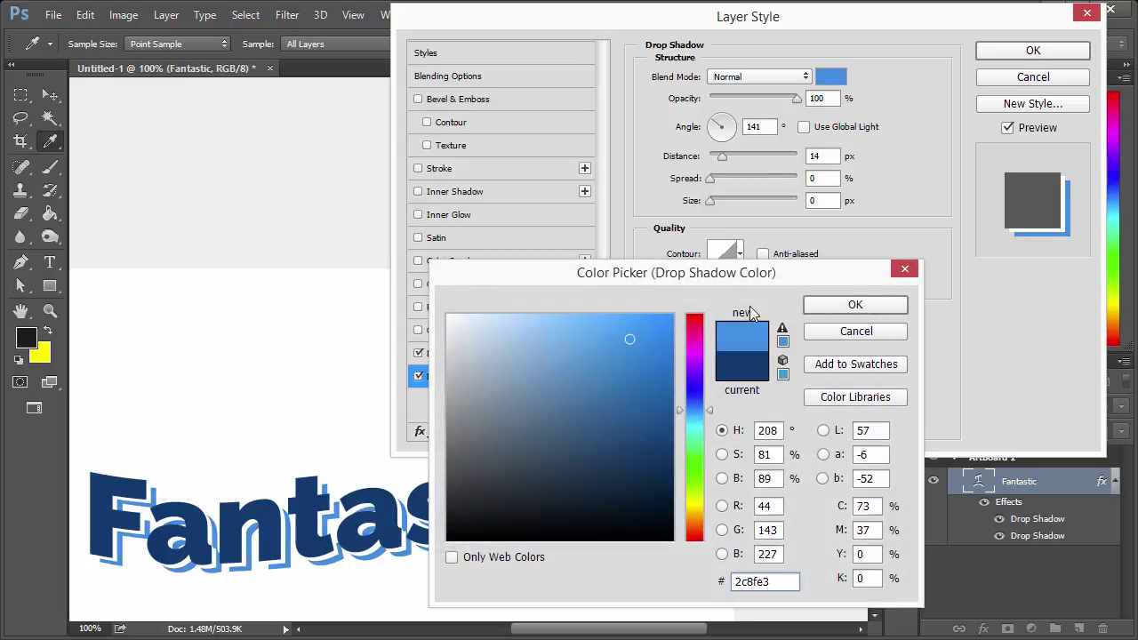
left_click(850, 304)
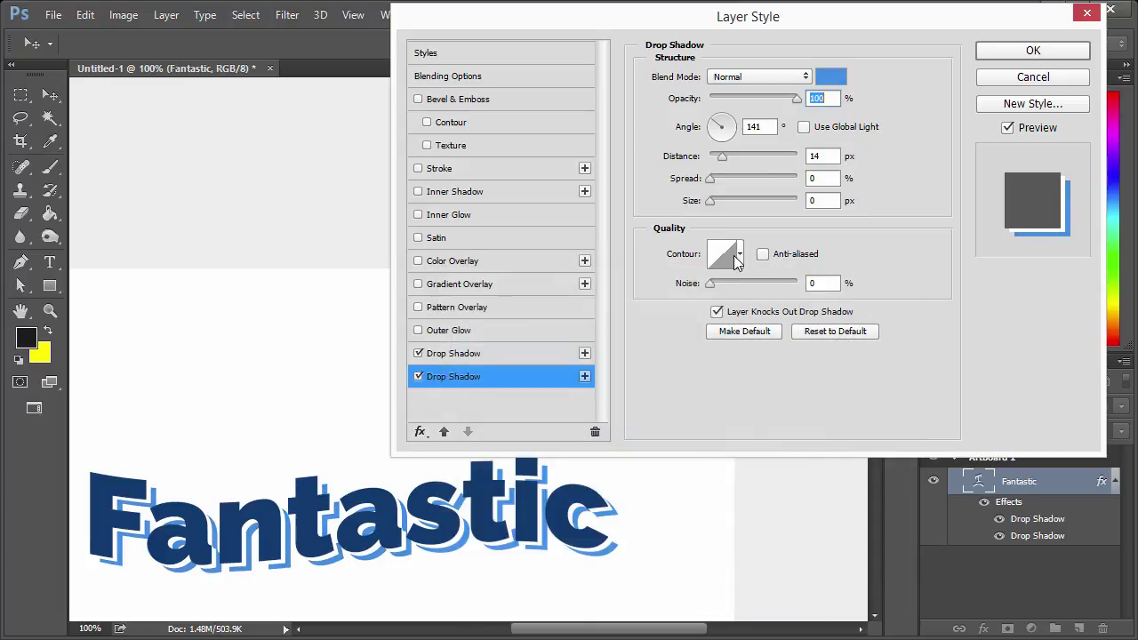
Step: Add a third drop shadow in white (ffffff) at 21 px distance
left_click(585, 376)
left_click(562, 402)
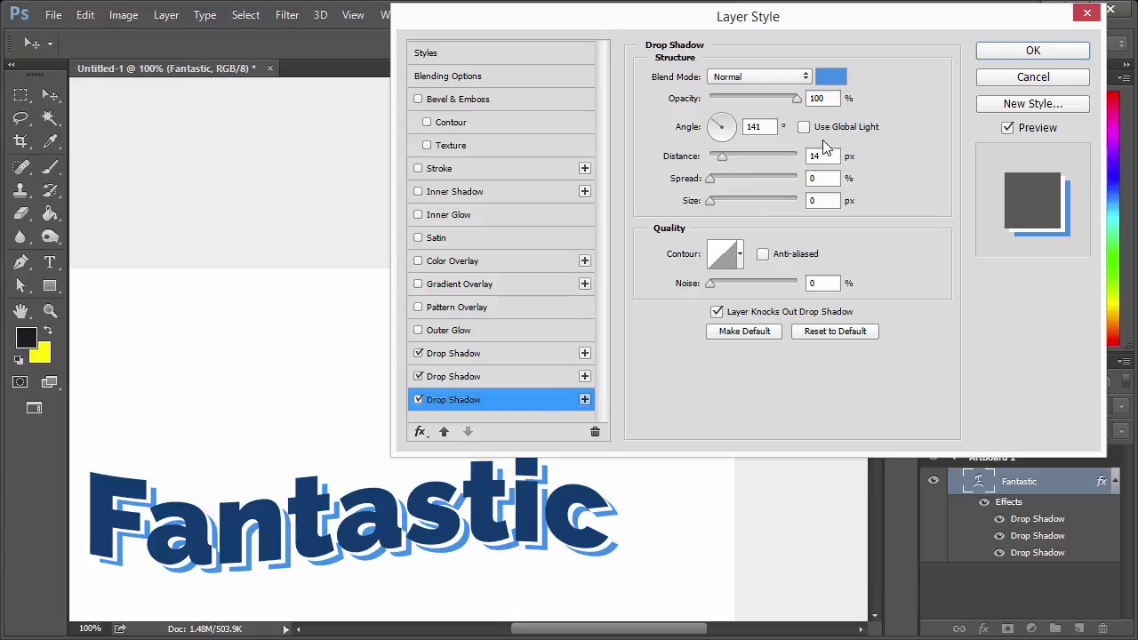
left_click_drag(823, 157, 797, 159)
type("21")
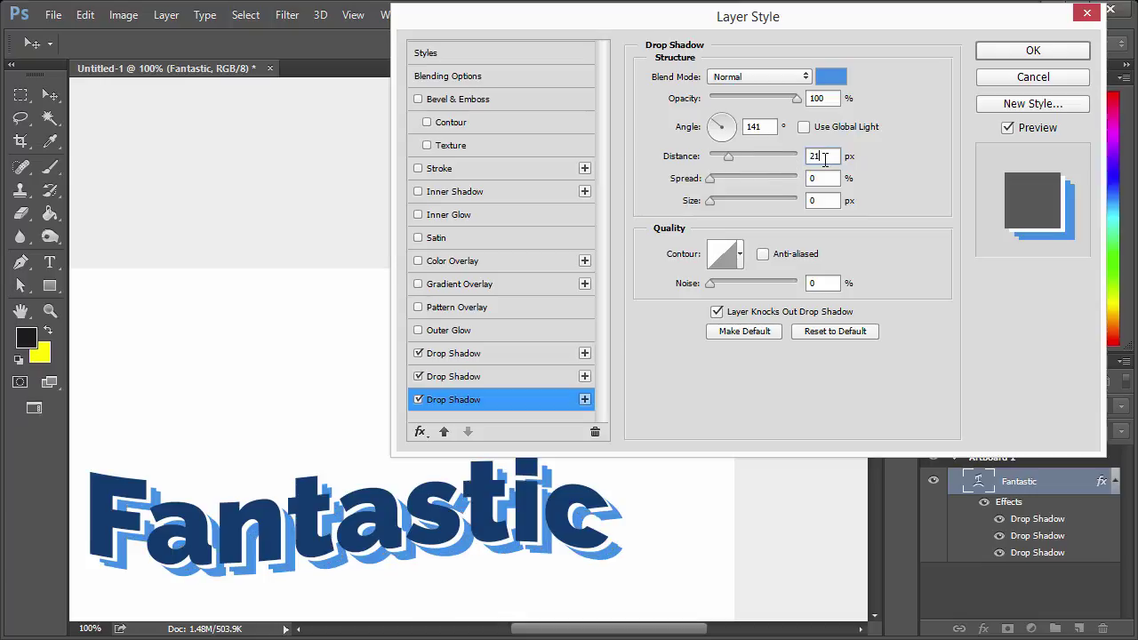
left_click(831, 79)
type("ffffff")
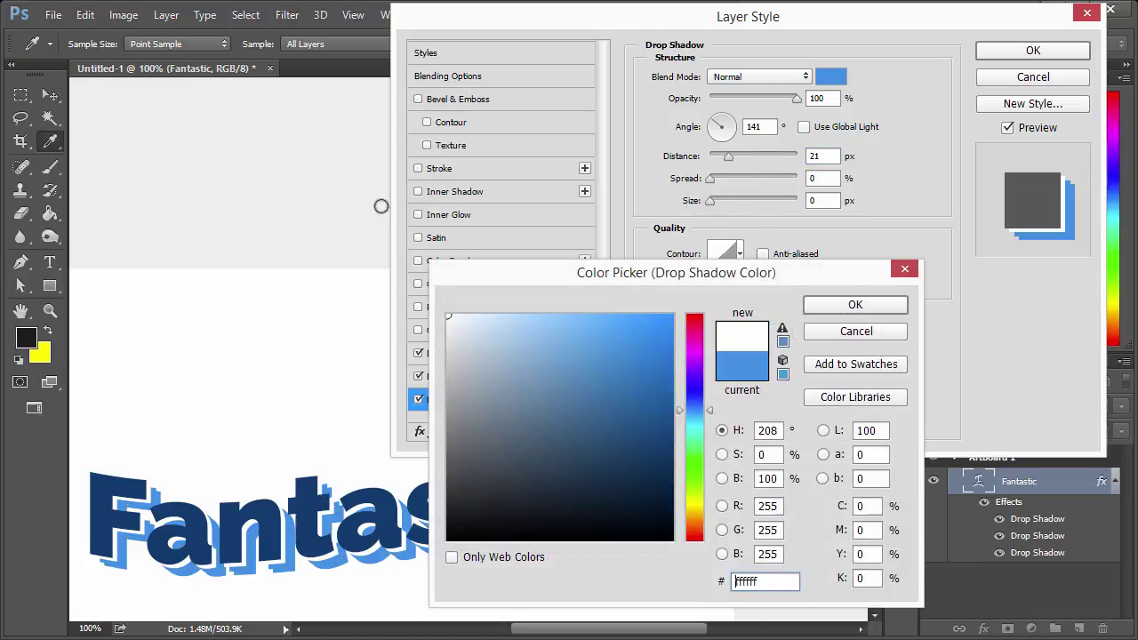
left_click(852, 304)
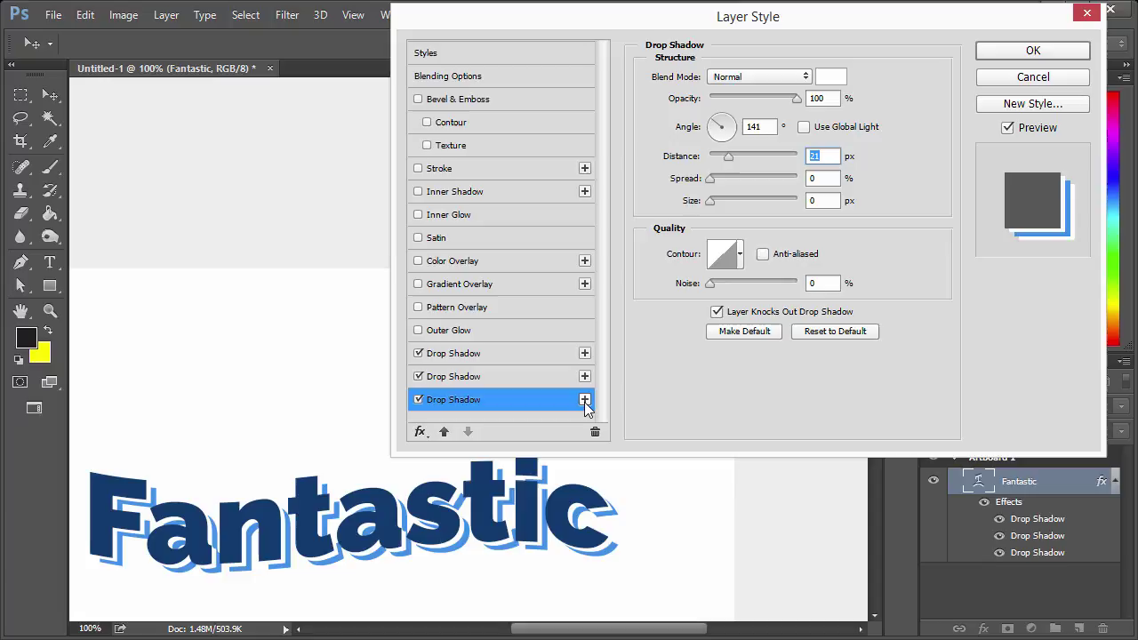
Step: Add a fourth drop shadow and pick light blue #7cc0f9 starting from the text's dark blue
left_click(584, 400)
scroll(601, 418, "down", 1)
left_click(536, 412)
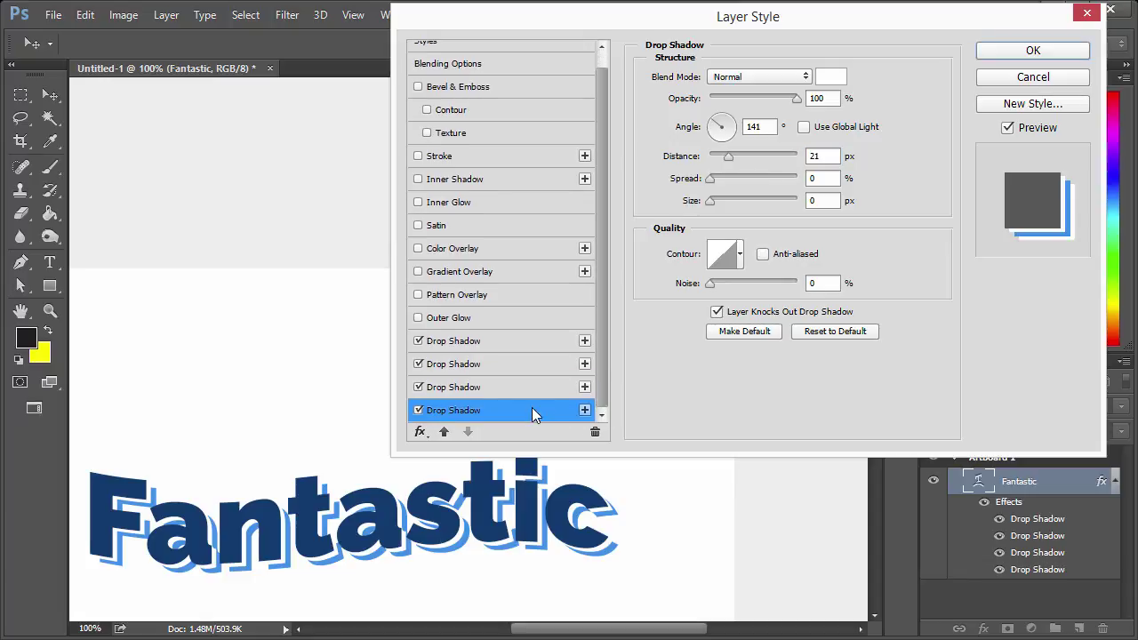
left_click(831, 77)
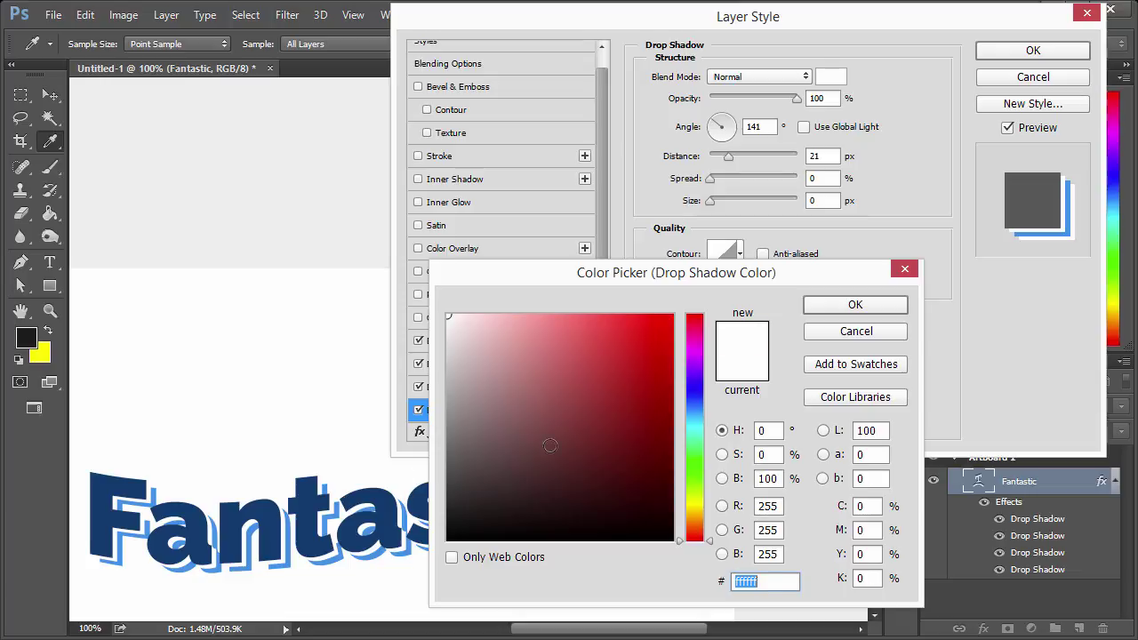
left_click(551, 445)
left_click(700, 410)
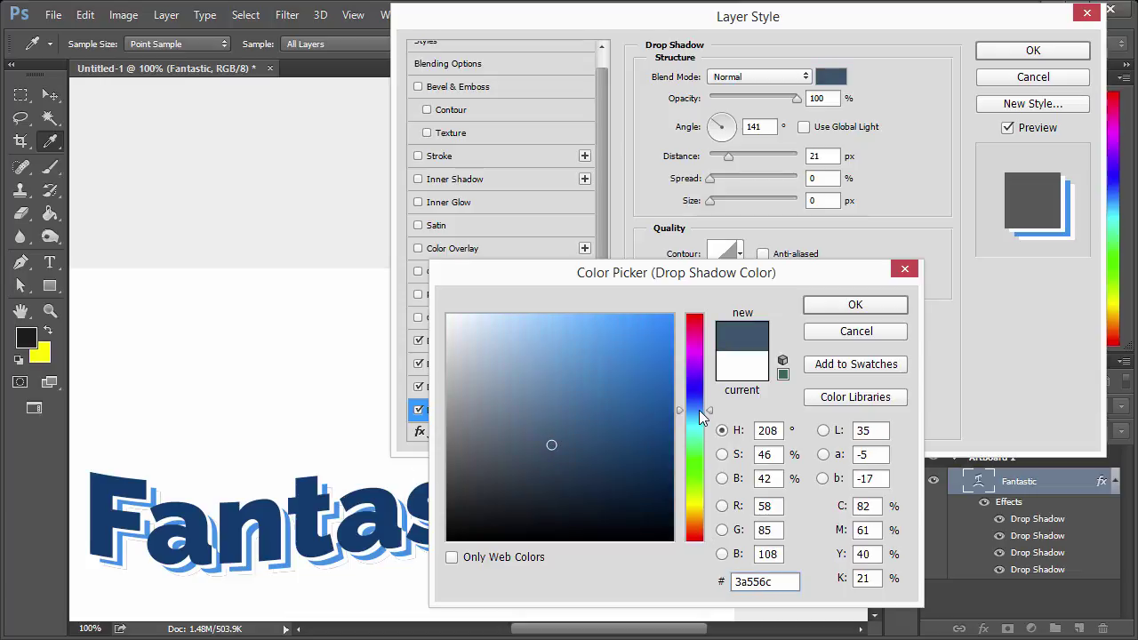
left_click(338, 490)
left_click_drag(615, 341, 561, 319)
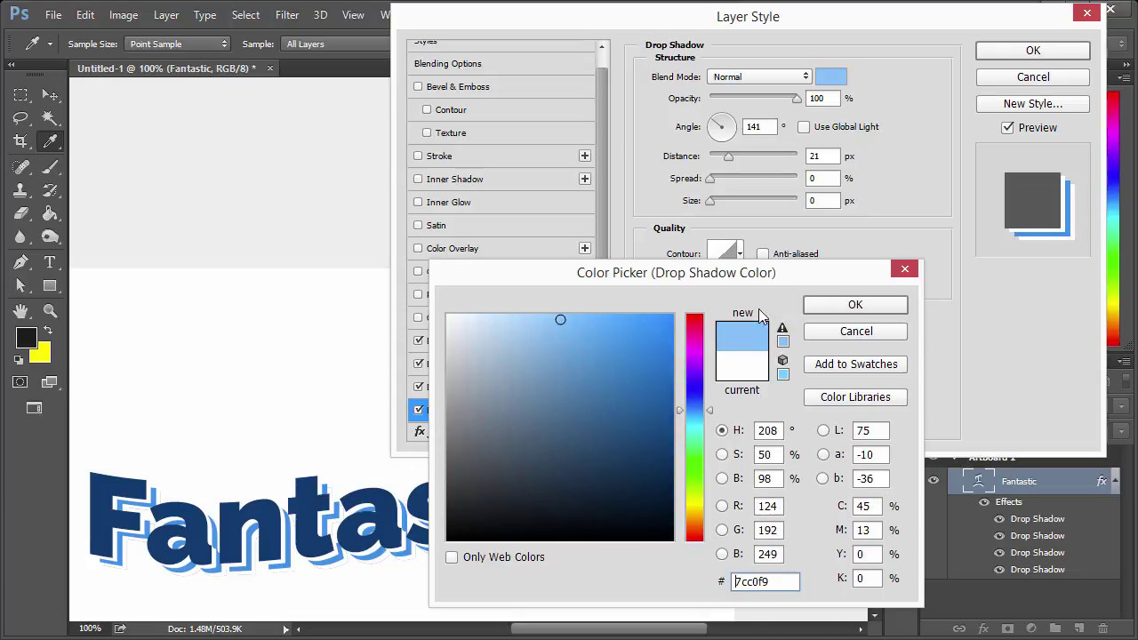
Step: Confirm the fourth shadow's light blue and set its distance to 24 px
left_click(852, 306)
double_click(820, 155)
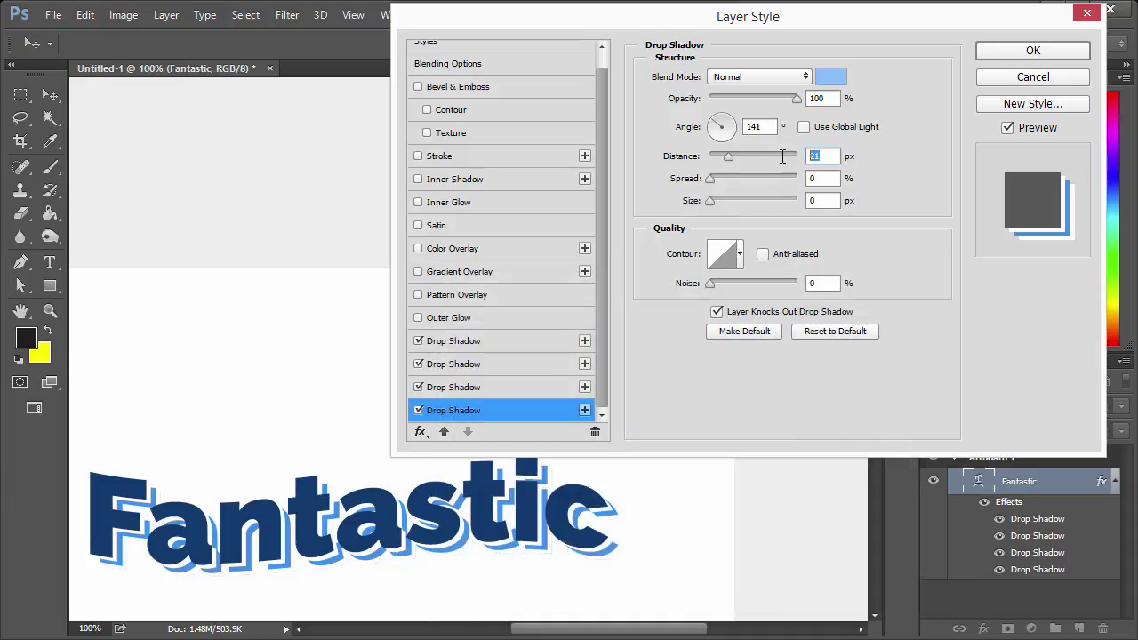
type("28")
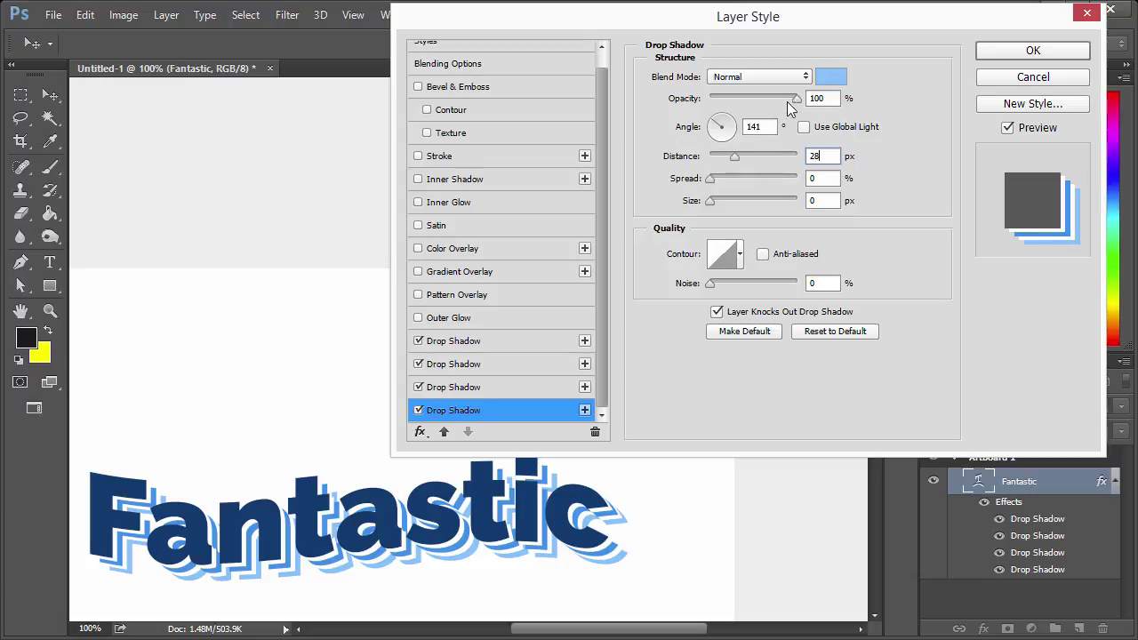
key("Down")
key("Down")
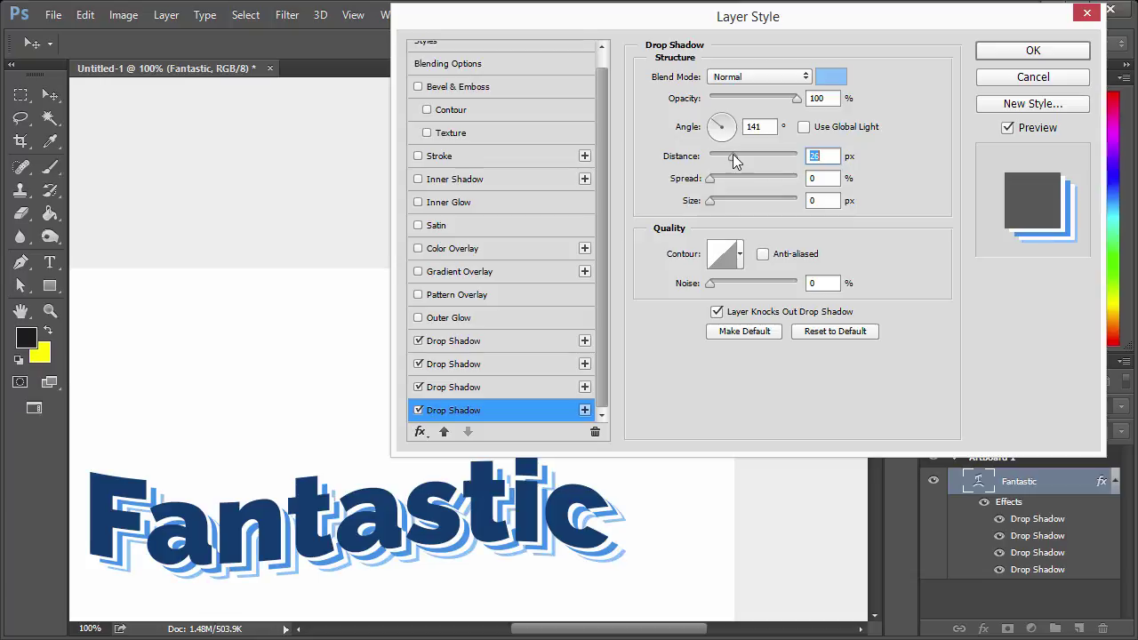
key("Down")
key("Down")
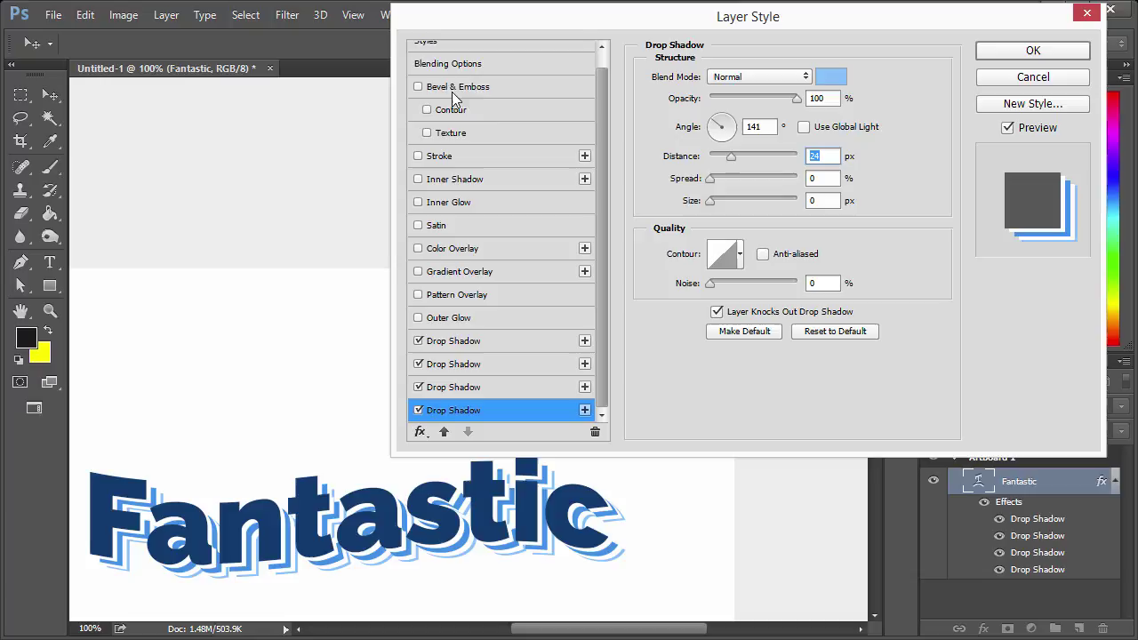
scroll(605, 74, "up", 1)
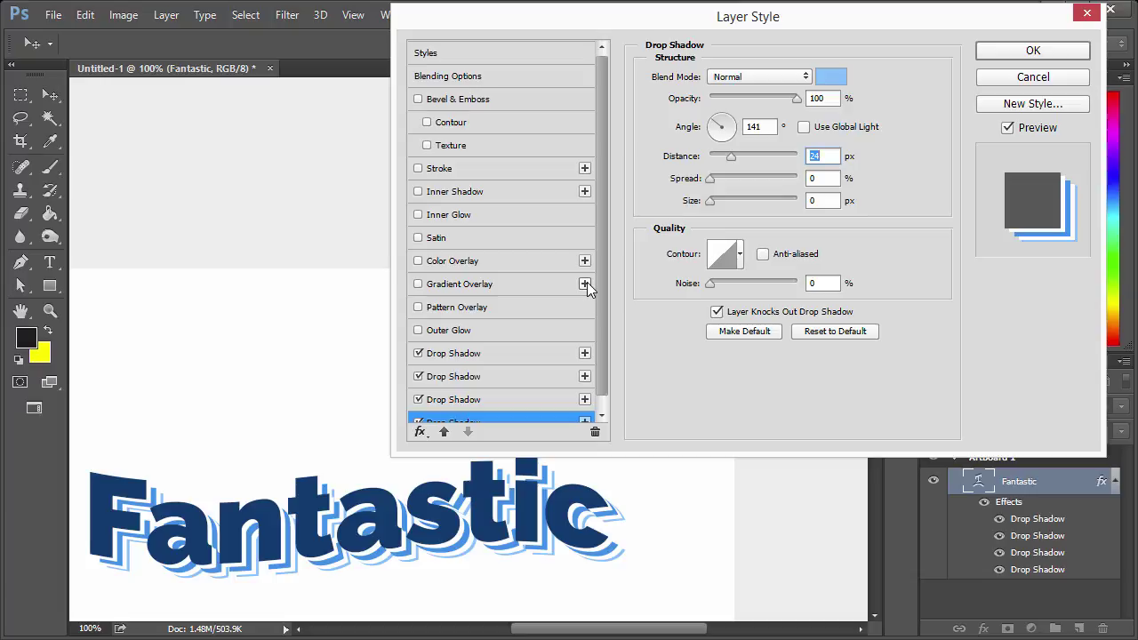
Step: Try a Gradient Overlay on the text, then turn it back off
left_click(550, 284)
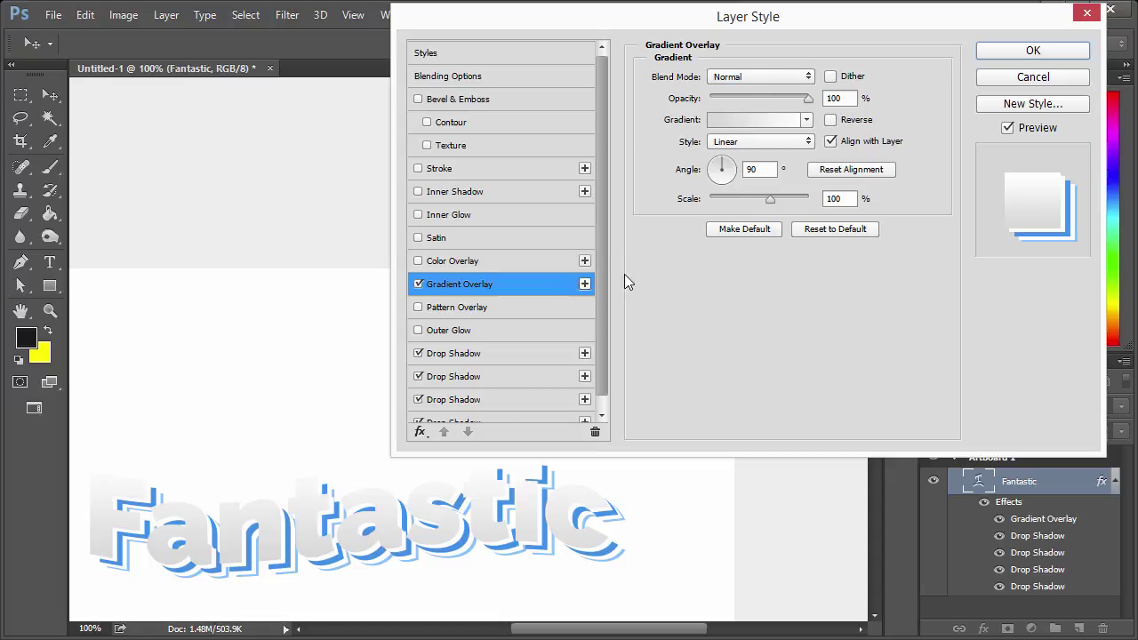
left_click(418, 284)
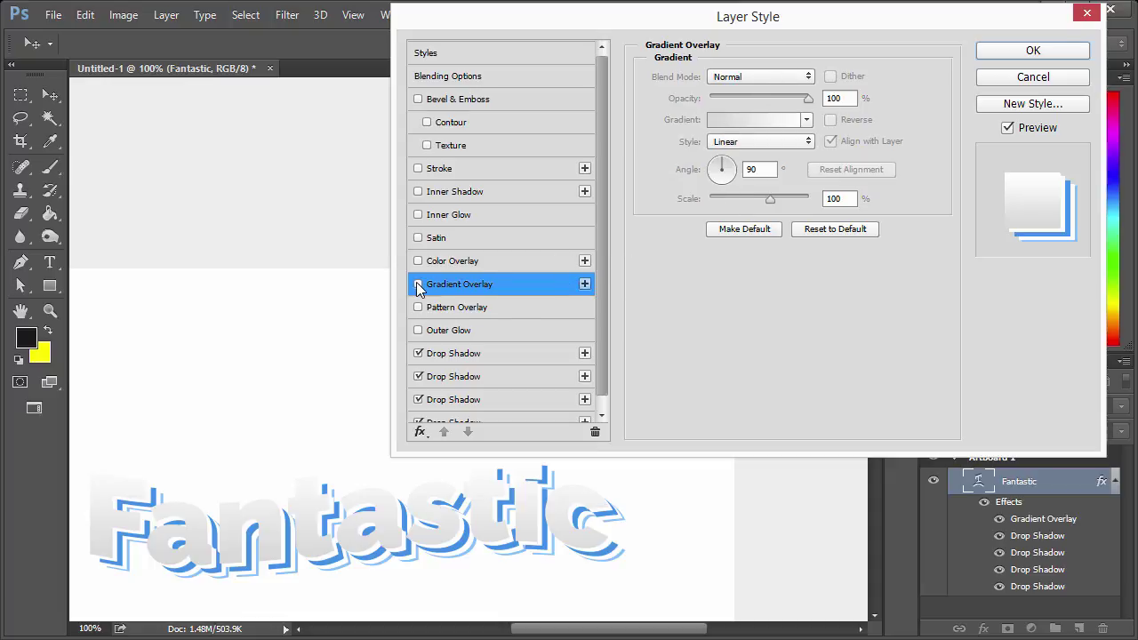
left_click_drag(600, 327, 601, 380)
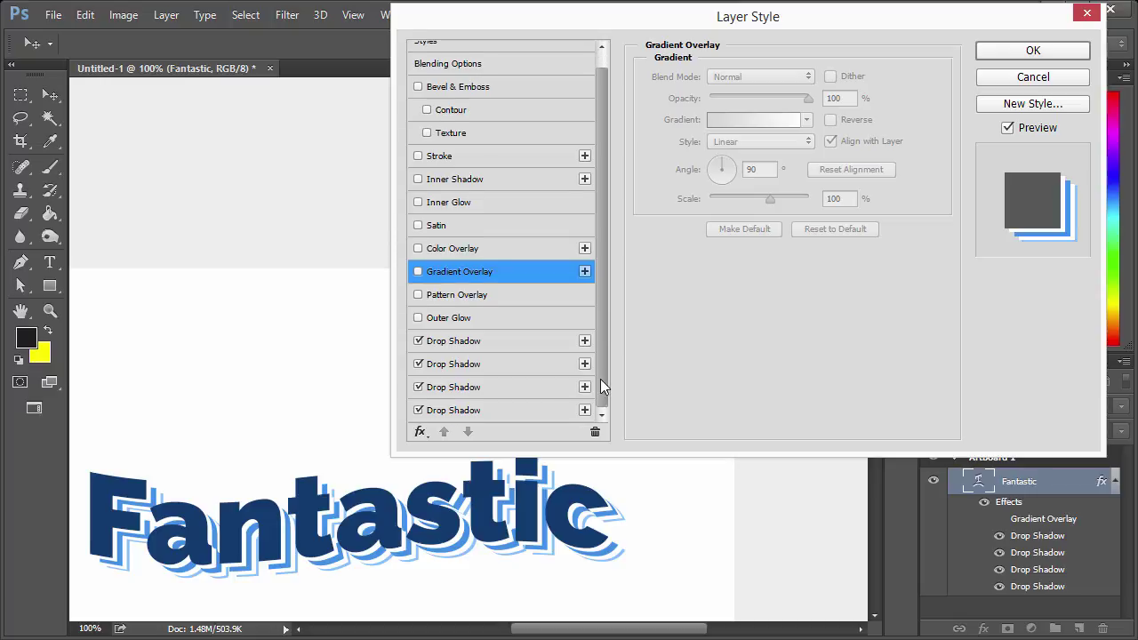
Step: Add a 4 px inside stroke in medium blue #0360ae sampled from the text
left_click(436, 155)
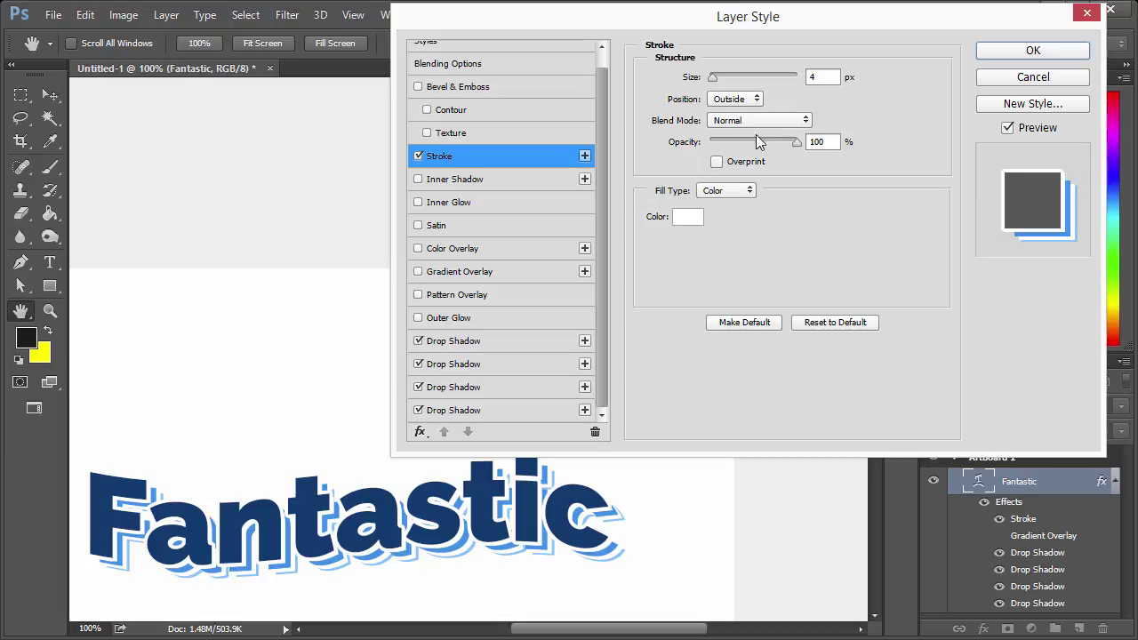
left_click(738, 99)
left_click(735, 117)
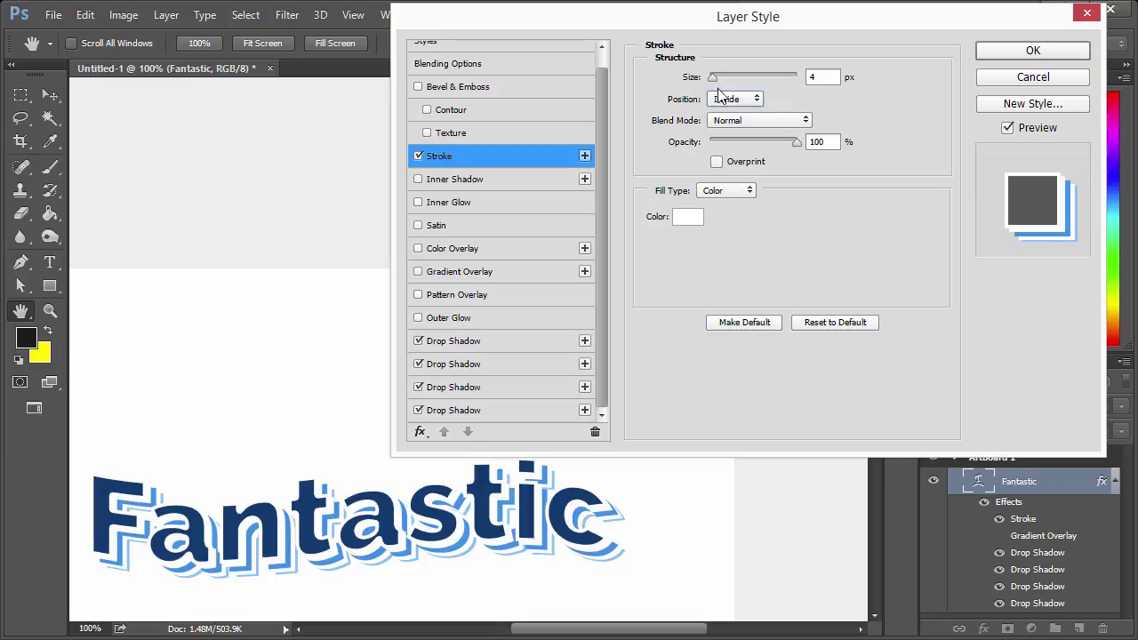
left_click(689, 219)
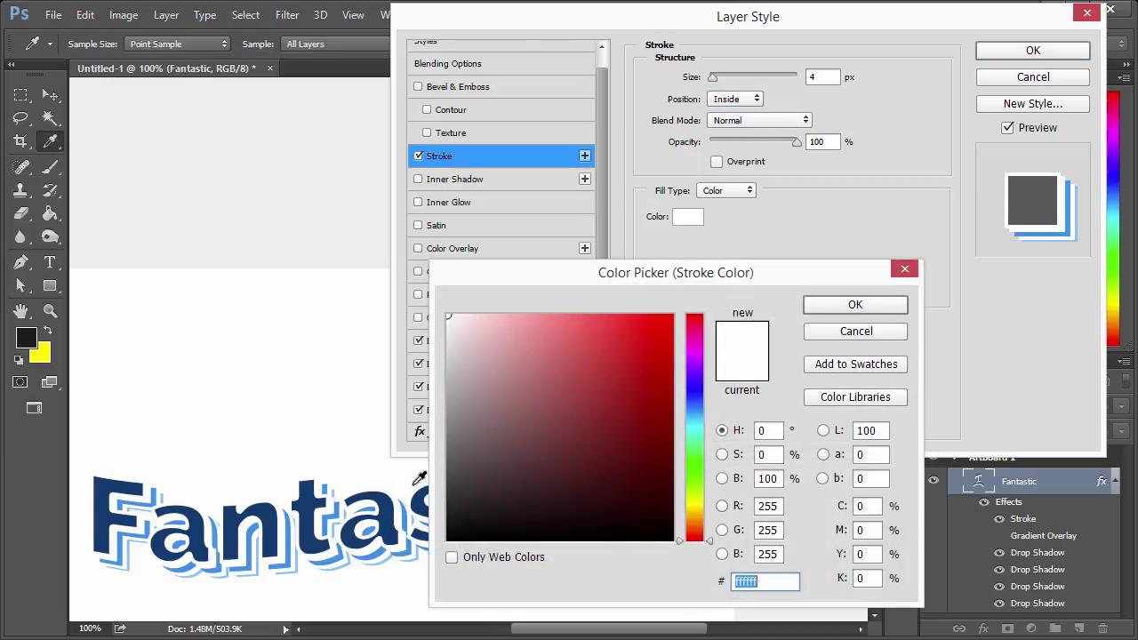
left_click(316, 484)
mouse_move(649, 414)
left_mouse_down()
mouse_move(665, 412)
mouse_move(658, 401)
mouse_move(676, 384)
mouse_move(659, 396)
left_mouse_up()
left_click(836, 304)
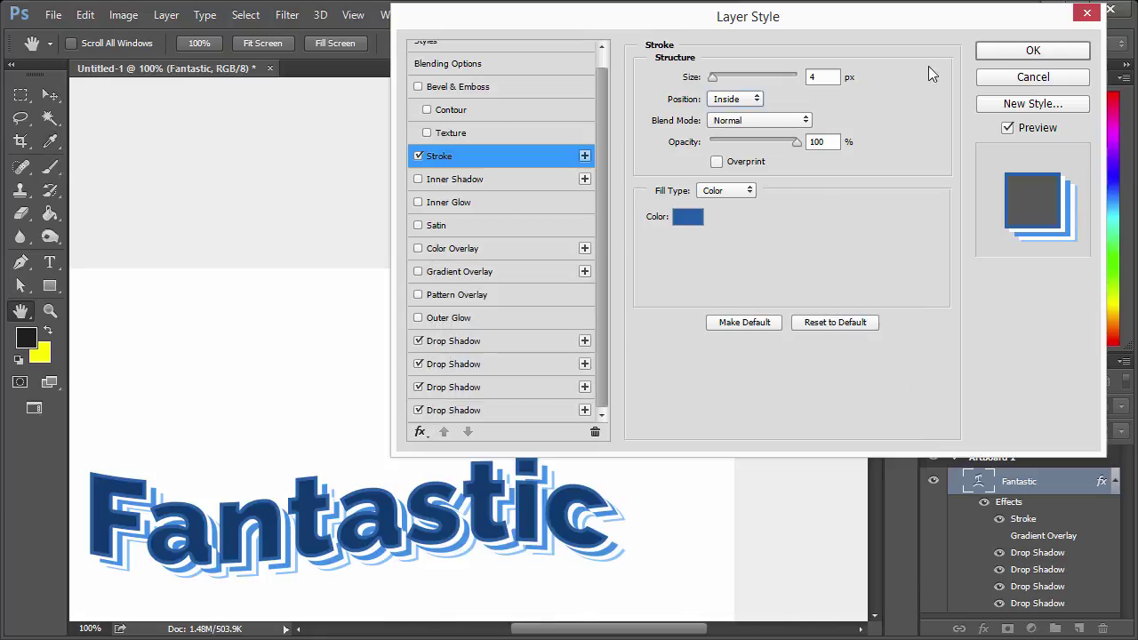
Step: Apply the layer style, compare drop shadows on and off, then select all the text
left_click(1009, 57)
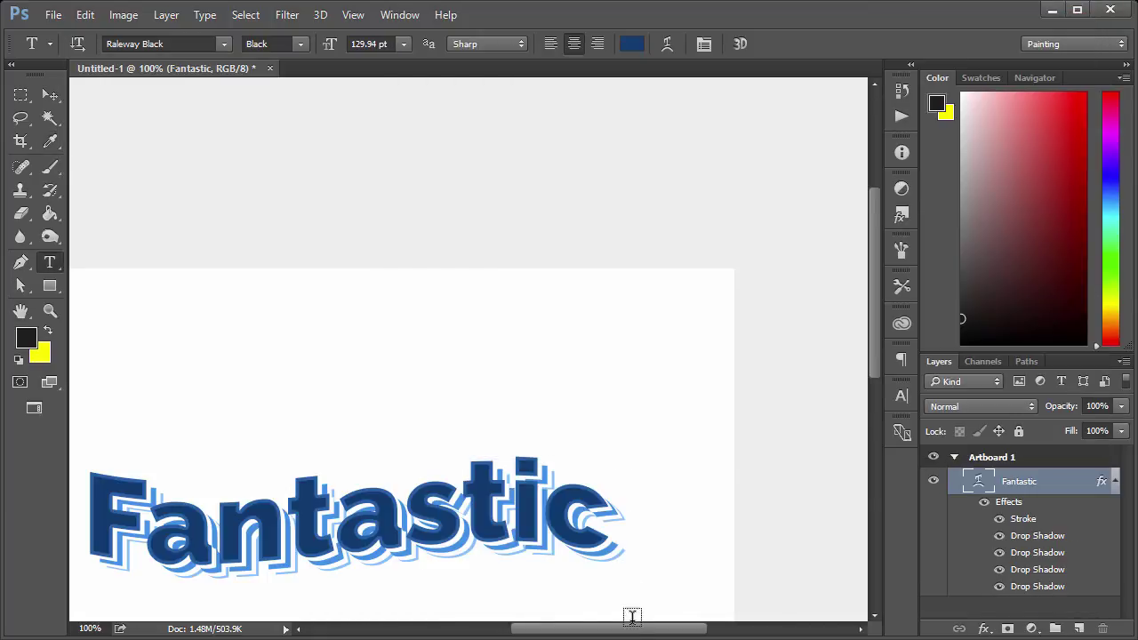
scroll(632, 627, "left", 3)
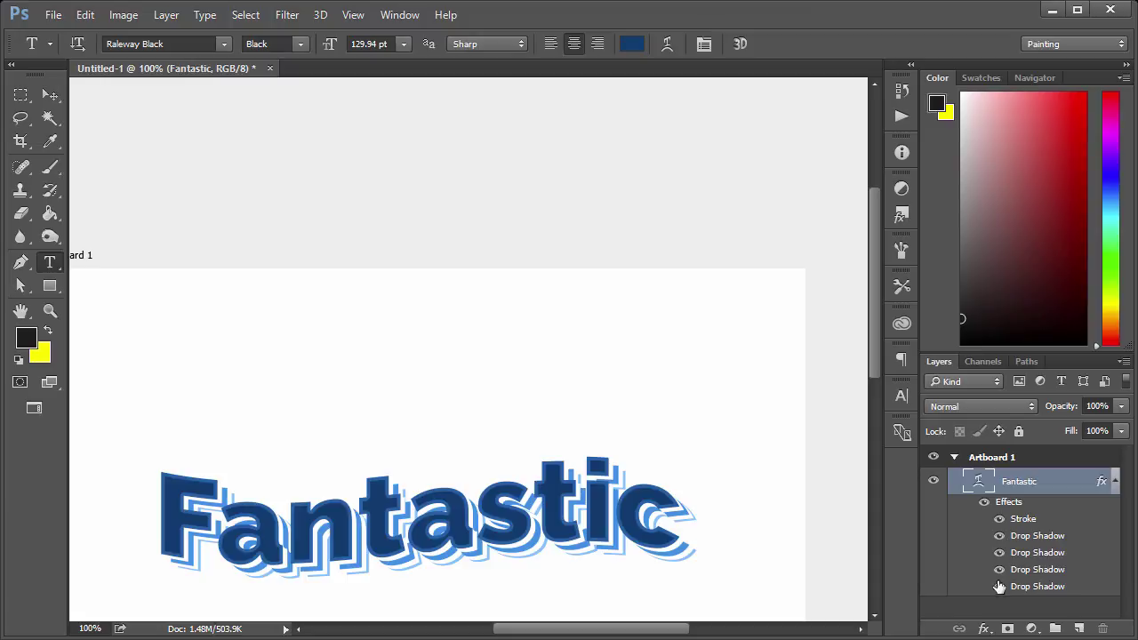
left_click(1000, 551)
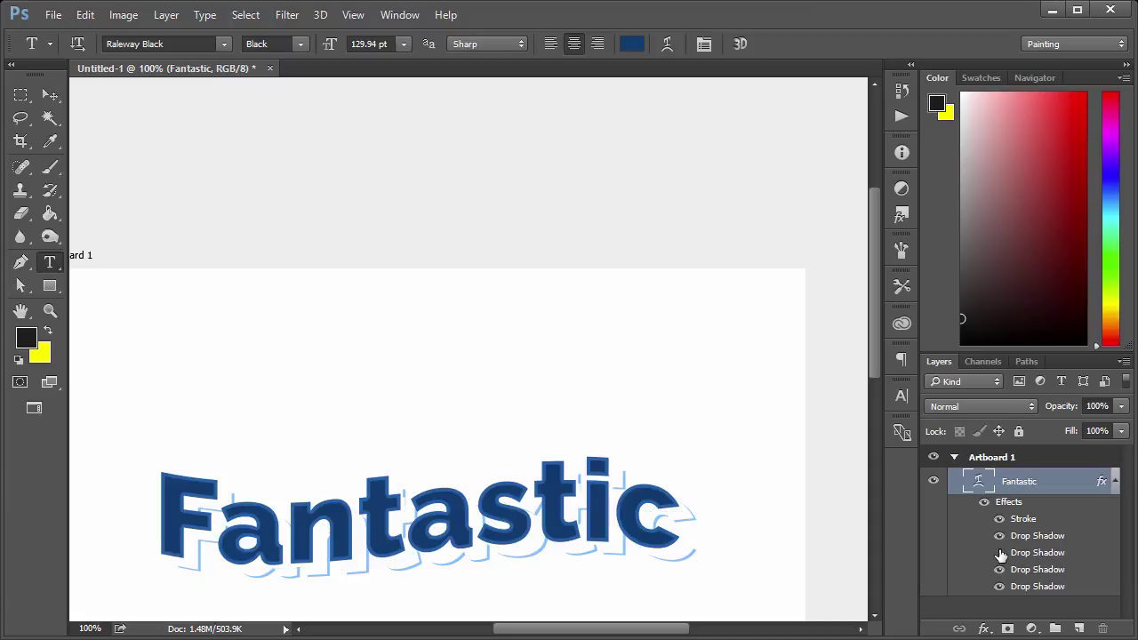
left_click(1001, 551)
left_click(1001, 552)
left_click(1001, 553)
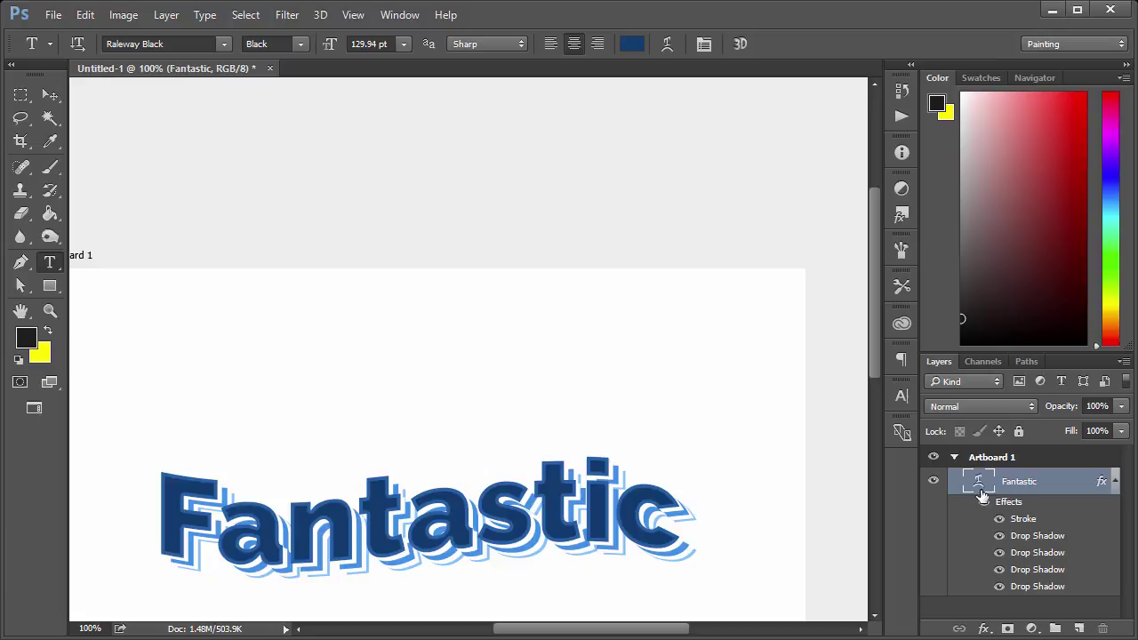
scroll(880, 374, "down", 5)
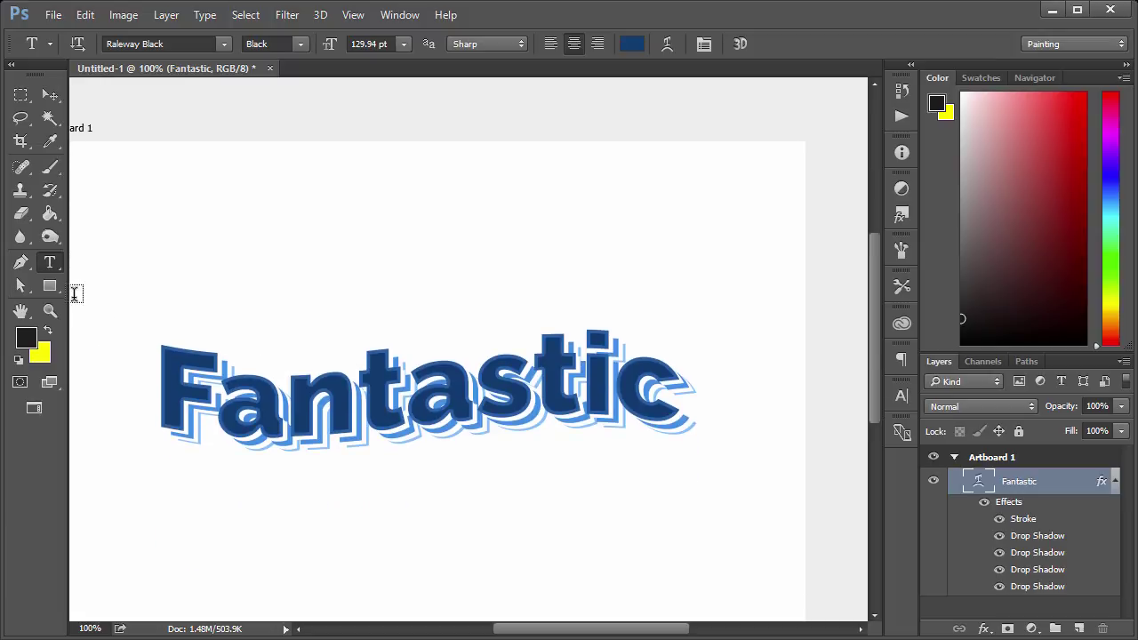
left_click(353, 409)
key("ctrl+a")
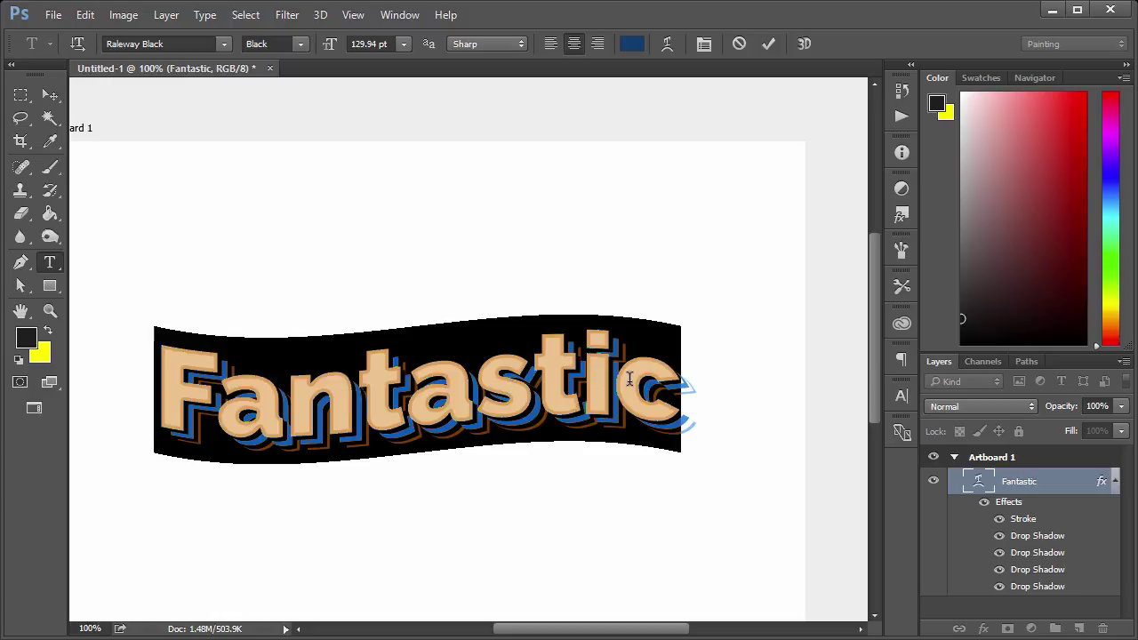
Step: Replace 'Fantastic' with 'Designcourse' and commit the text
left_click(681, 416)
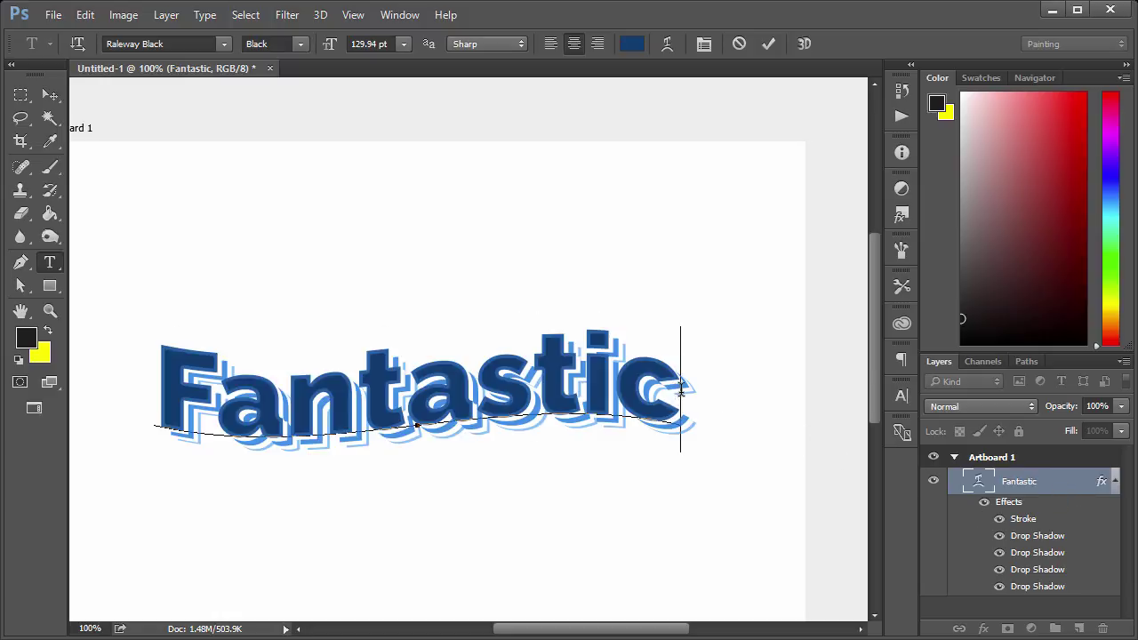
left_click_drag(682, 389, 139, 384)
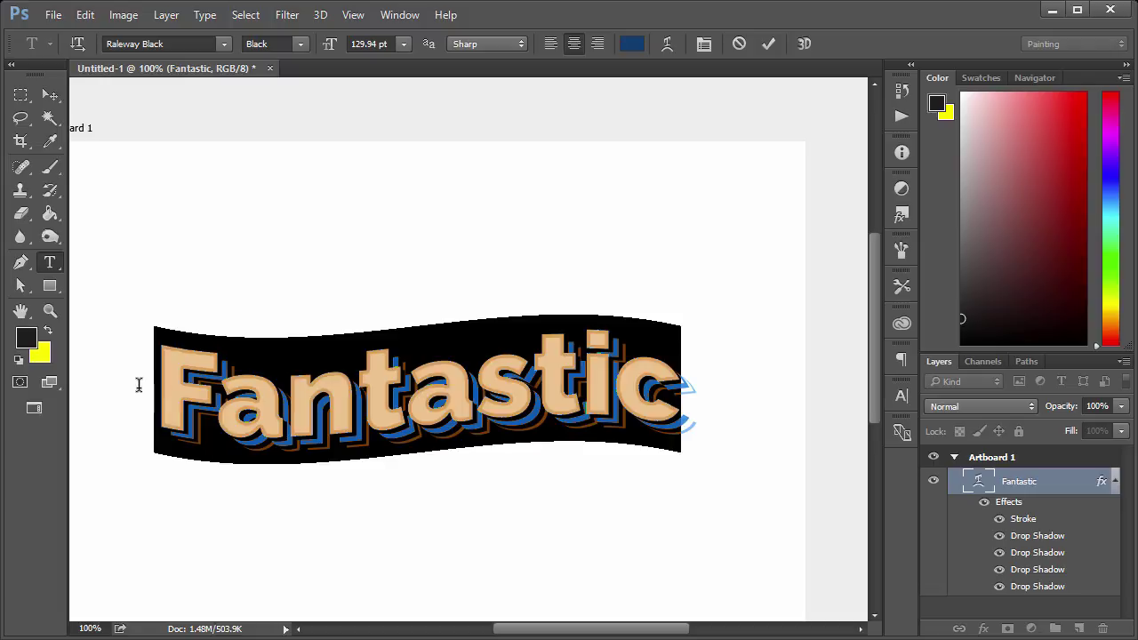
type("Designcourse")
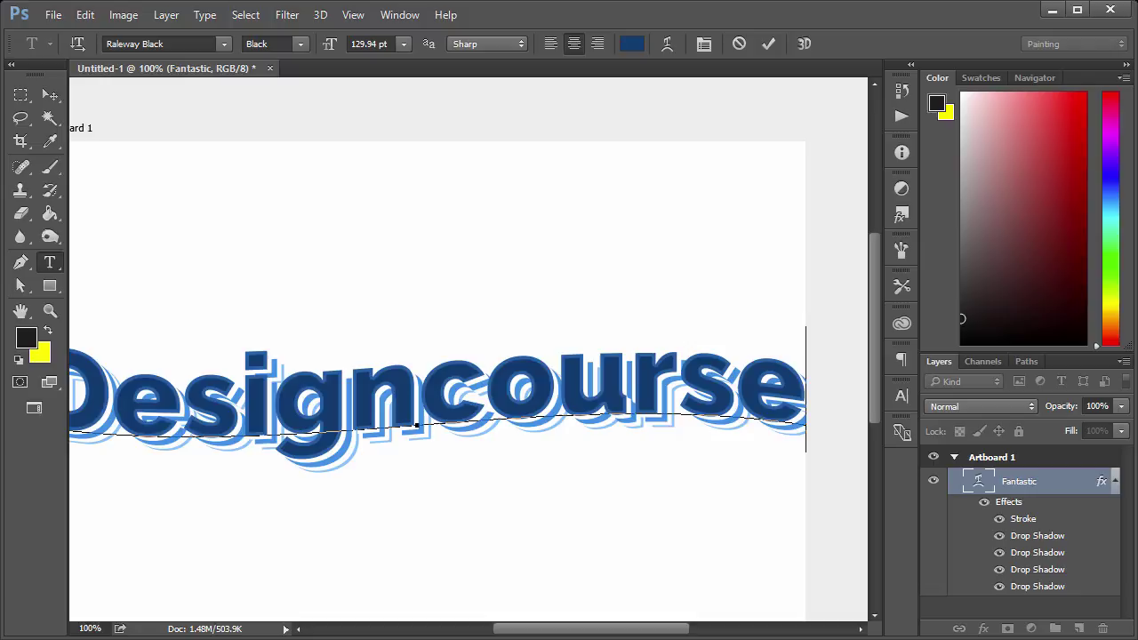
left_click(50, 95)
Step: Free-transform the warped 'Designcourse' text down to about 57% so it fits the artboard
key("ctrl+t")
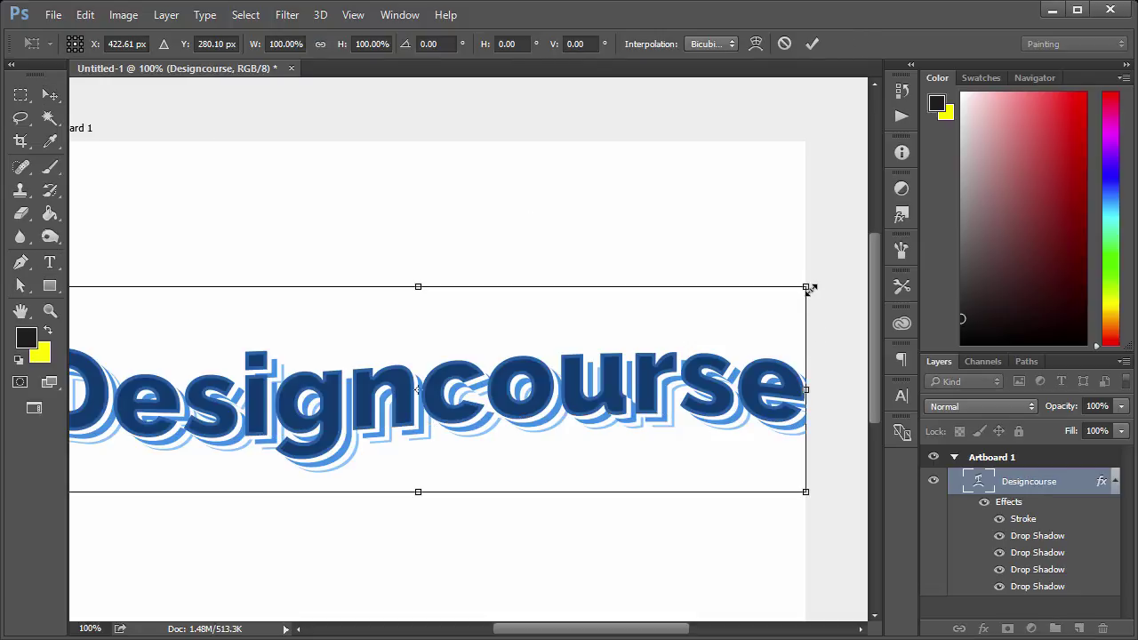
left_click_drag(808, 287, 638, 331)
left_click(50, 95)
key("Return")
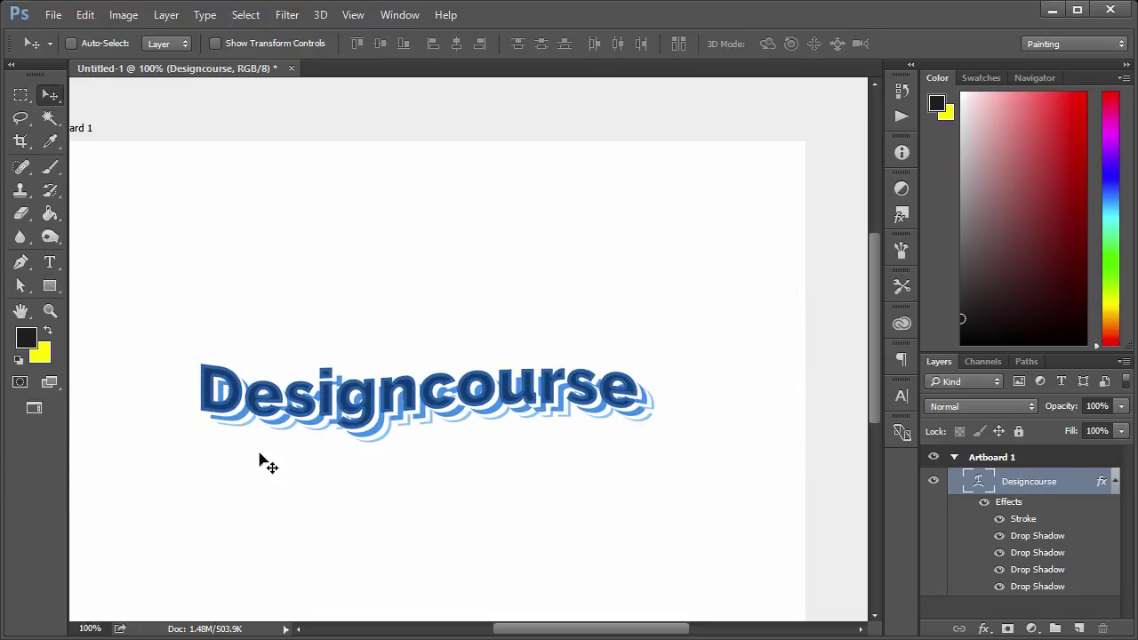